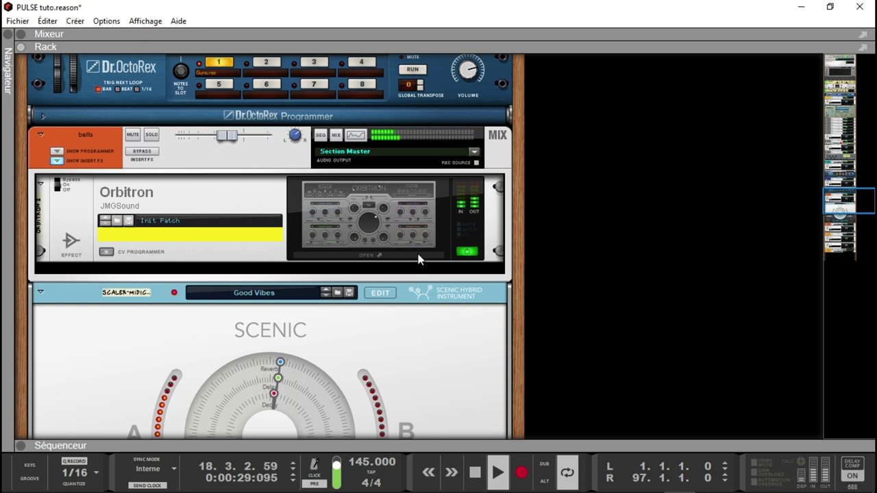
Examine the Orbitron effect settings on the bells track and on the VG-SILK 1 track, closing each panel again
{"action": "double_click", "coordinate": [419, 258]}
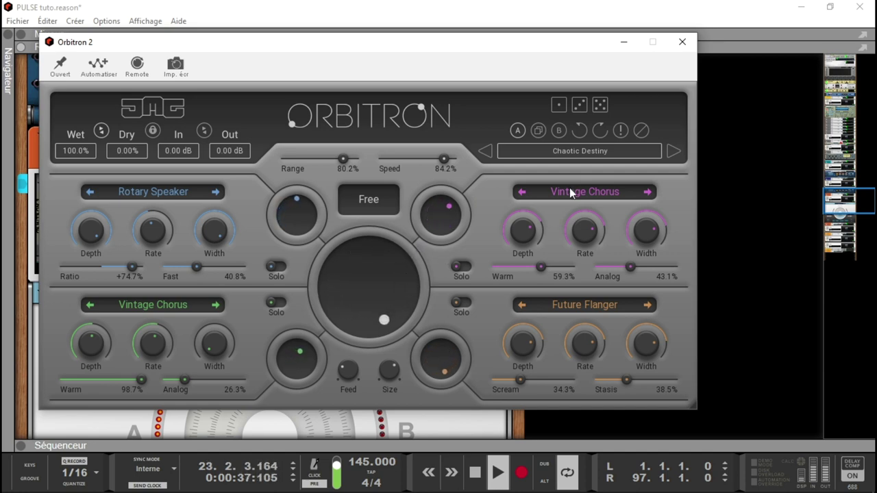
{"action": "left_click", "coordinate": [682, 43]}
{"action": "left_click_drag", "start_coordinate": [869, 197], "coordinate": [872, 244]}
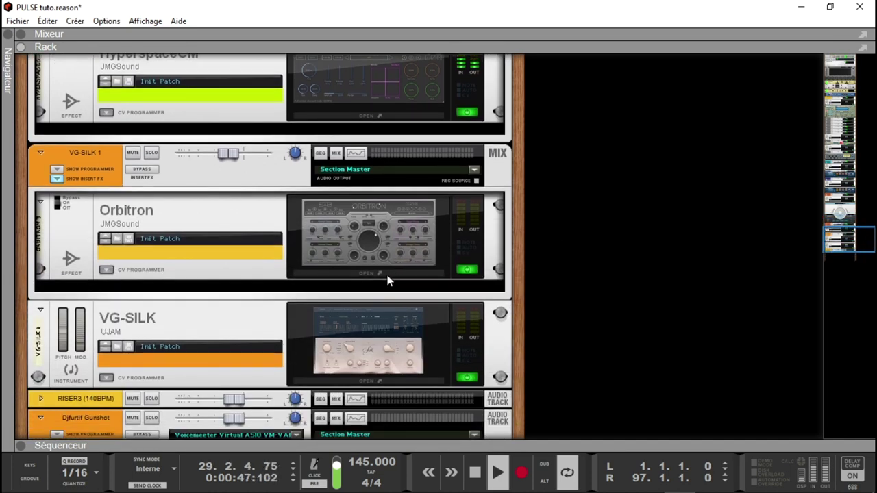
{"action": "left_click", "coordinate": [386, 272]}
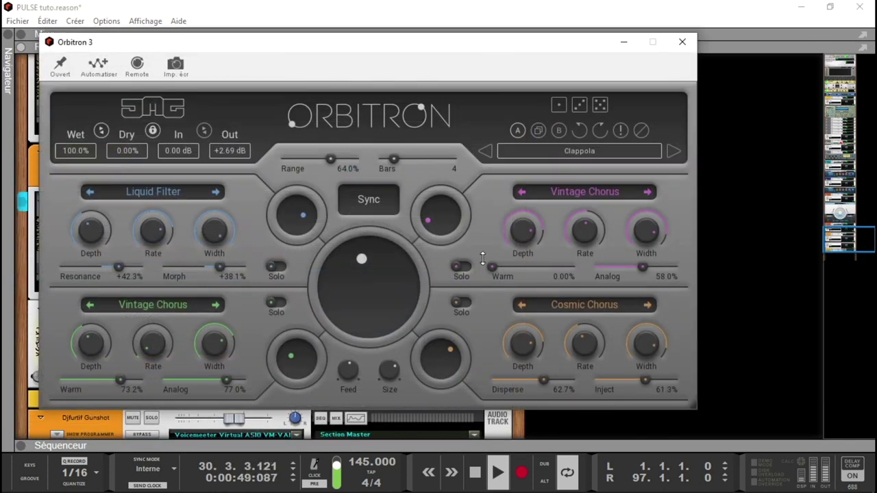
{"action": "left_click_drag", "start_coordinate": [517, 44], "coordinate": [668, 24]}
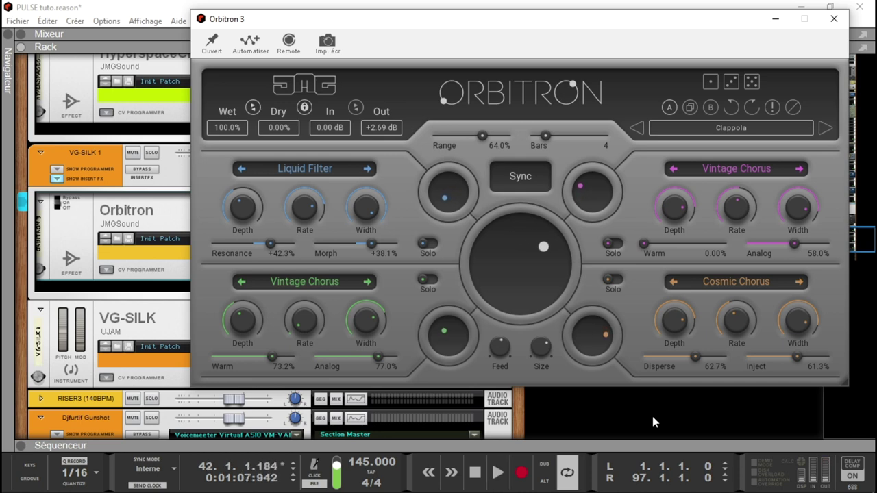
{"action": "key", "text": "alt+F4"}
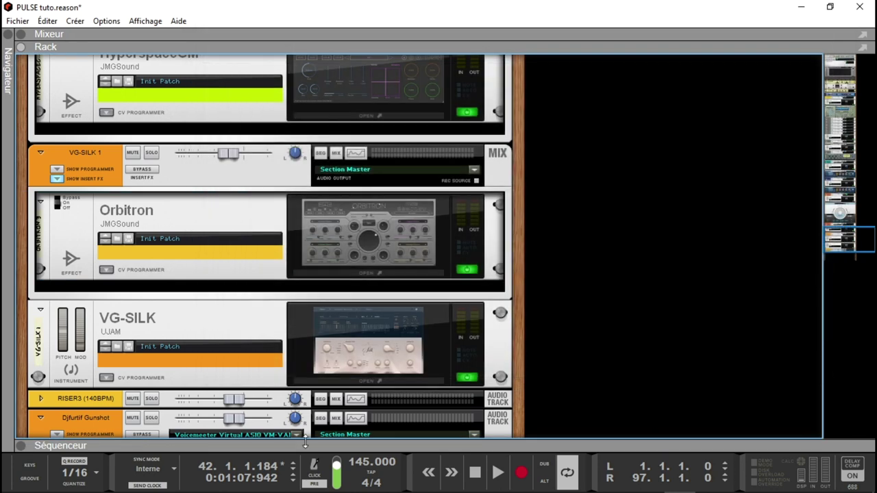
Show an enlarged sequencer beneath the rack and set the right loop locator at bar 17
{"action": "left_click", "coordinate": [21, 446]}
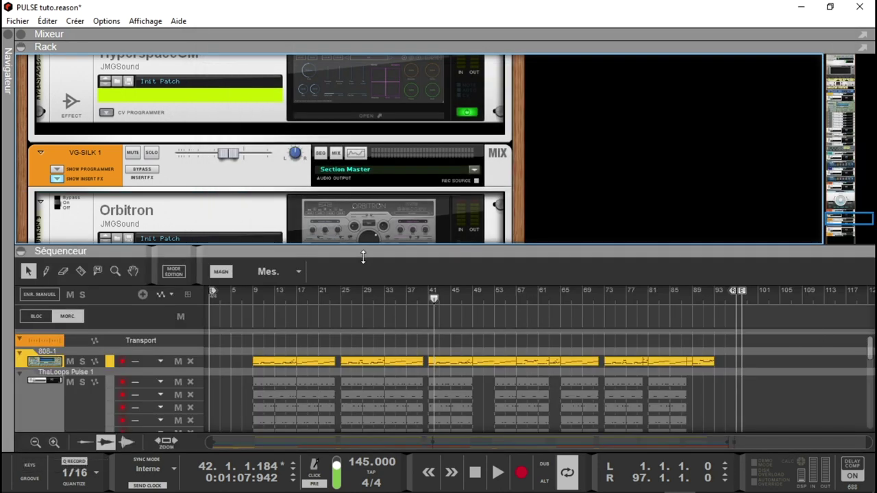
{"action": "left_click_drag", "start_coordinate": [364, 246], "coordinate": [384, 139]}
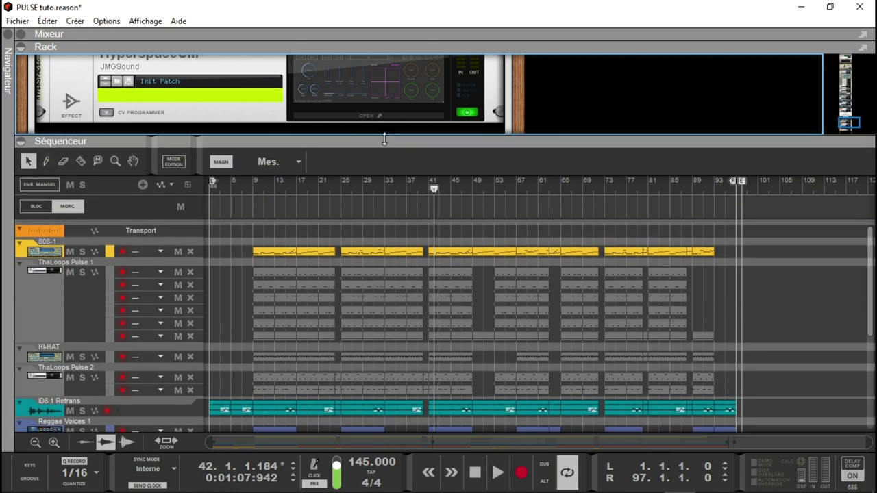
{"action": "left_click_drag", "start_coordinate": [733, 179], "coordinate": [249, 165]}
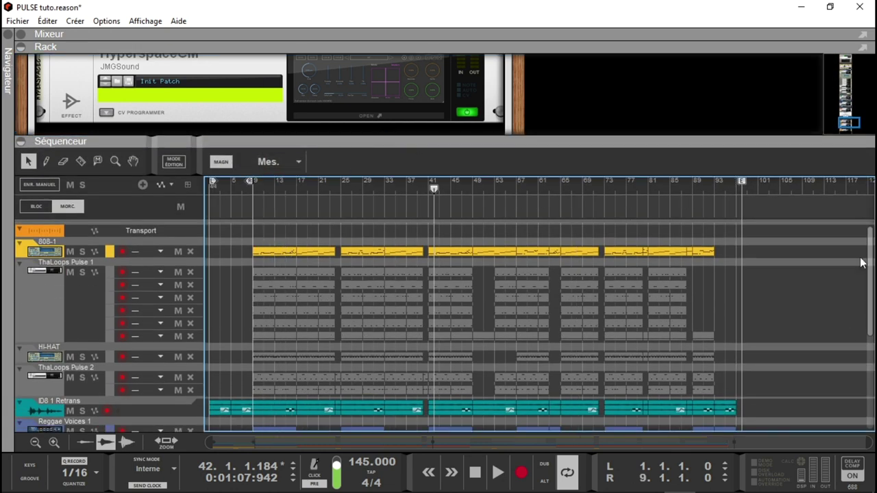
{"action": "left_click_drag", "start_coordinate": [872, 284], "coordinate": [870, 347]}
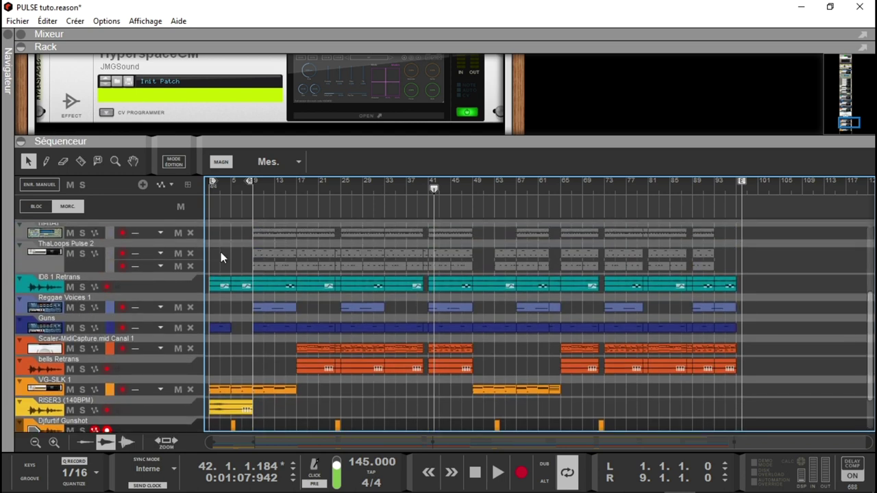
{"action": "left_click_drag", "start_coordinate": [249, 181], "coordinate": [292, 181]}
Solo the VG-SILK 1 track, select it and enlarge the rack area showing its instrument
{"action": "left_click", "coordinate": [82, 389]}
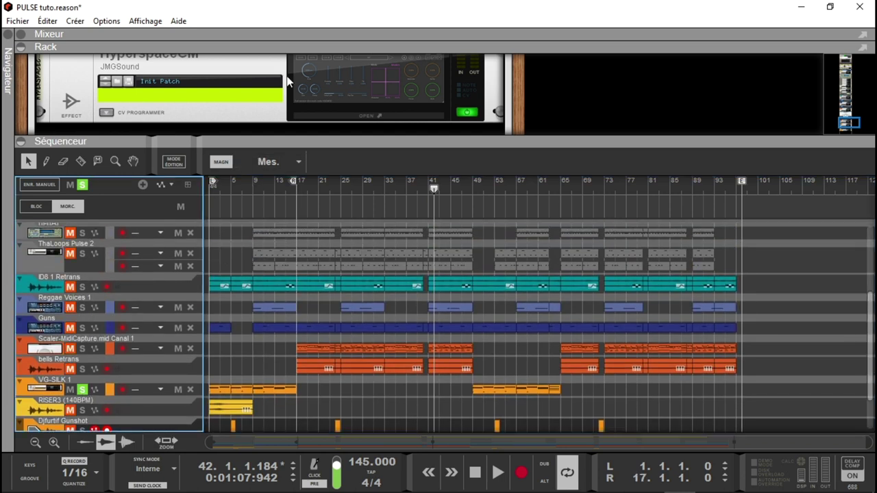
{"action": "left_click", "coordinate": [21, 392]}
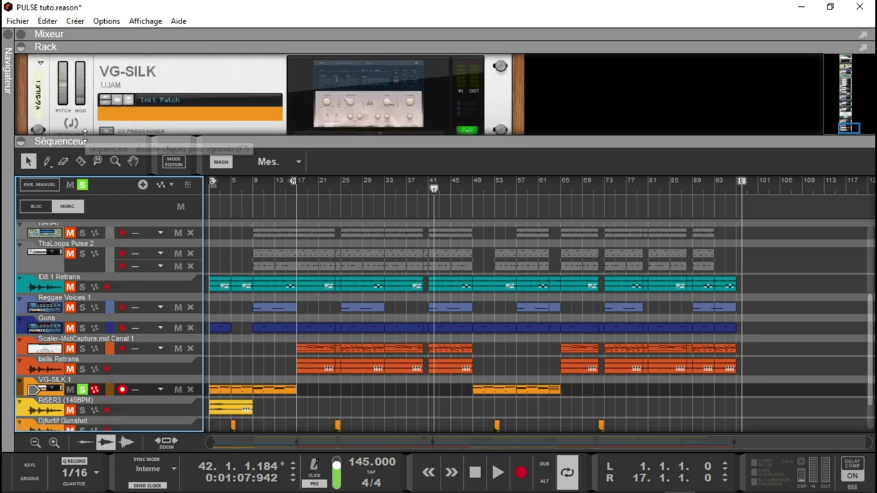
{"action": "left_click_drag", "start_coordinate": [84, 133], "coordinate": [114, 276]}
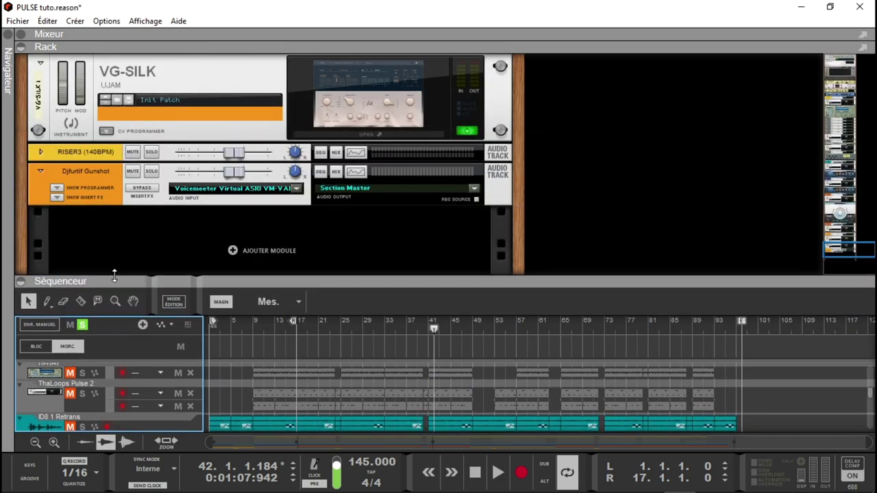
Open the VG-SILK instrument's panel, start playback to hear the guitar phrase, and close the panel
{"action": "left_click", "coordinate": [315, 137]}
{"action": "left_click", "coordinate": [314, 135]}
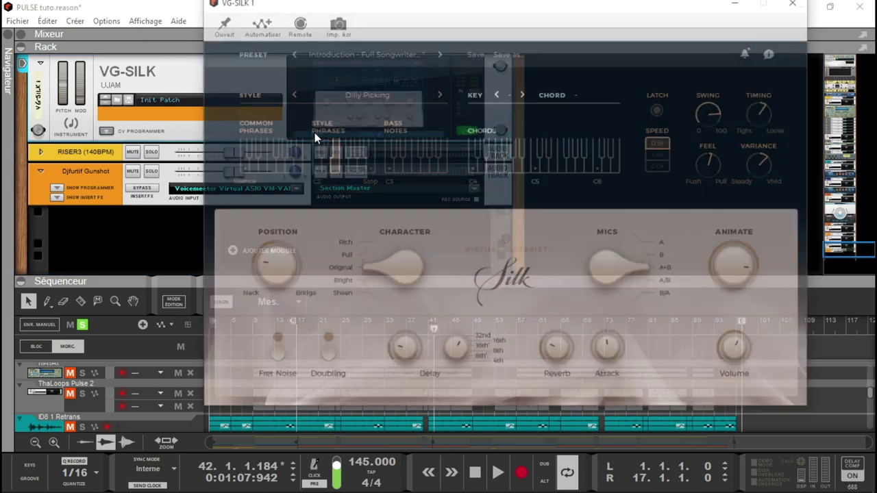
{"action": "key", "text": "space"}
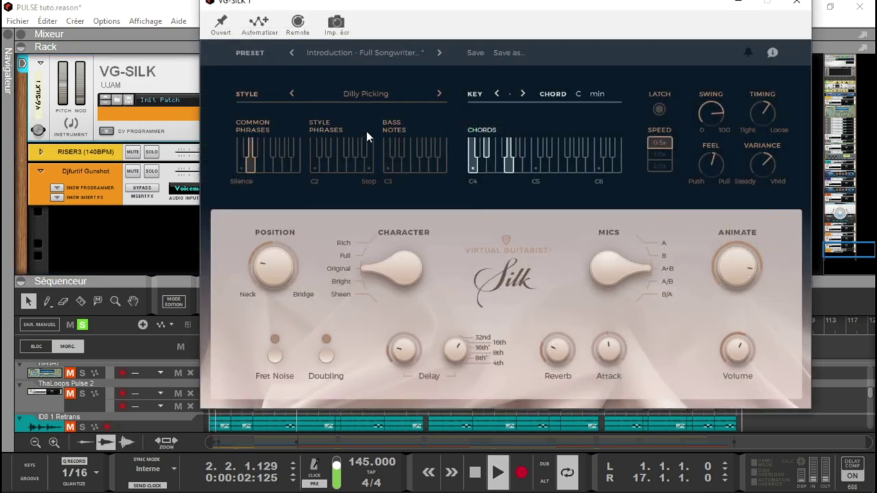
{"action": "left_click", "coordinate": [797, 6]}
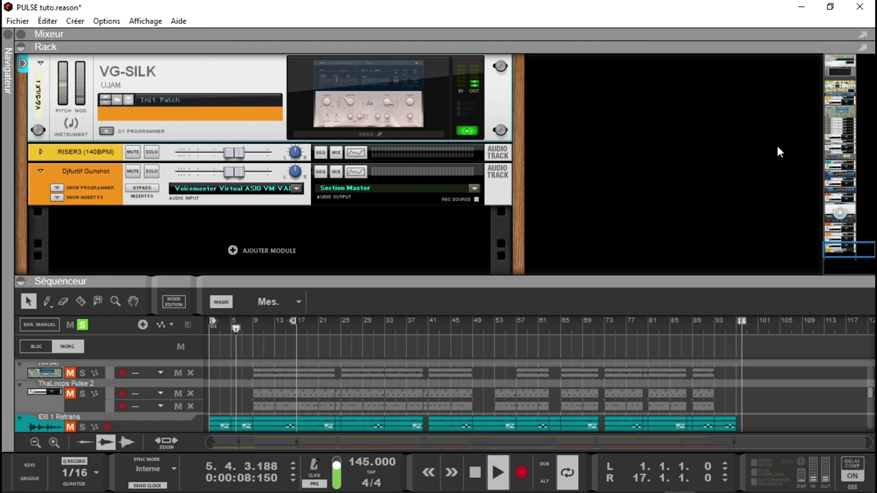
Compare VG-SILK 1 with its insert effects bypassed and active, with the Orbitron panel open, and stop playback
{"action": "left_click_drag", "start_coordinate": [849, 252], "coordinate": [847, 242]}
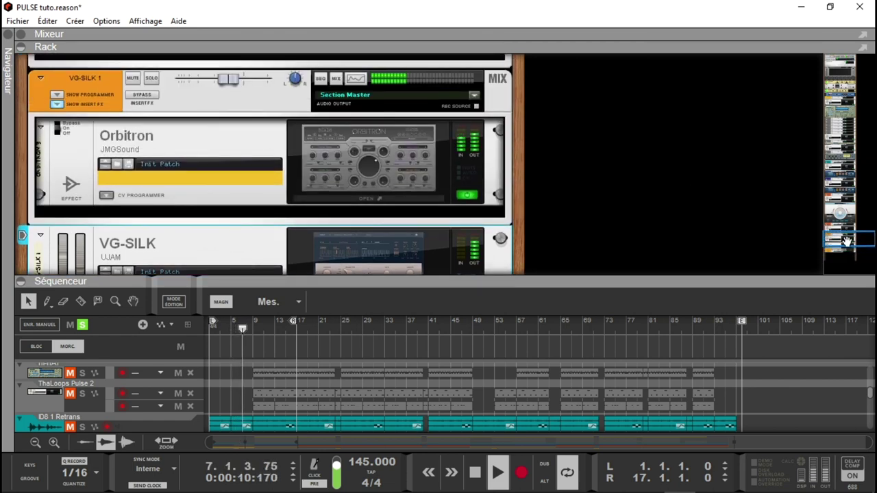
{"action": "left_click", "coordinate": [143, 97]}
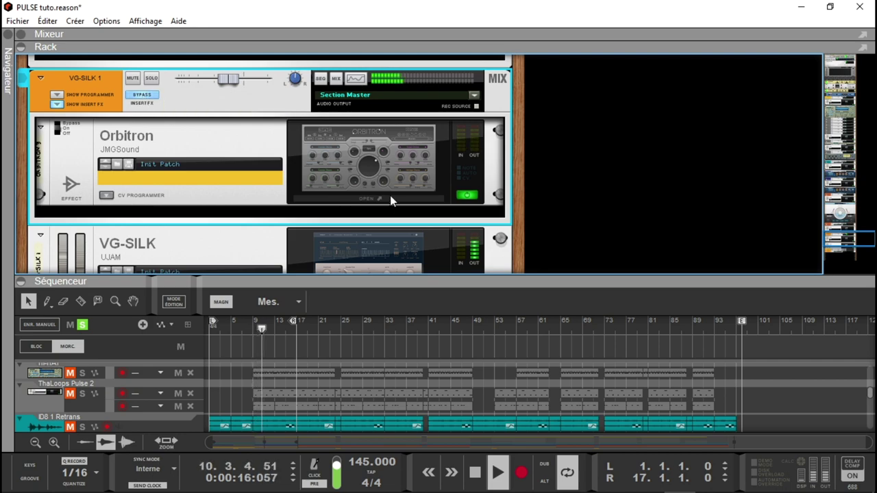
{"action": "left_click", "coordinate": [390, 195]}
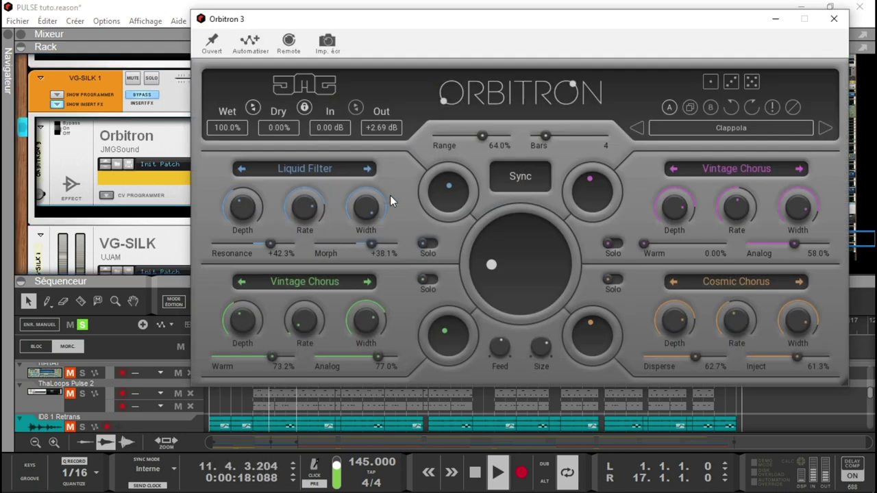
{"action": "left_click", "coordinate": [151, 103]}
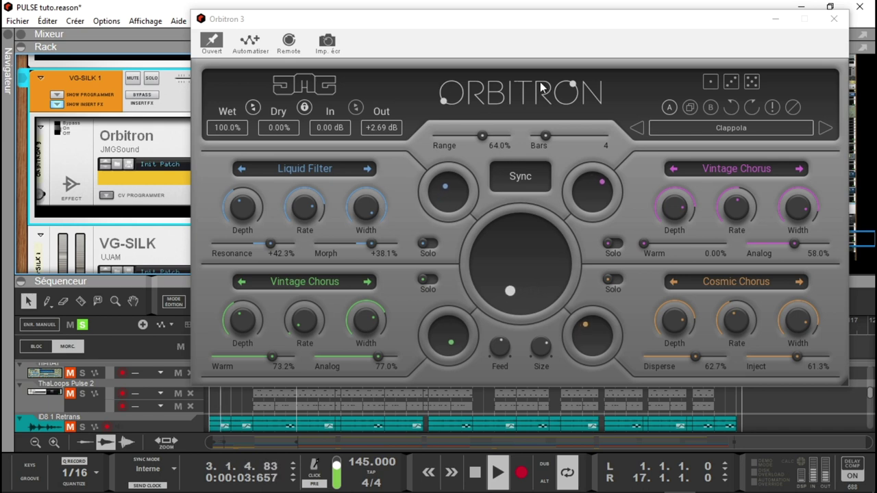
{"action": "key", "text": "space"}
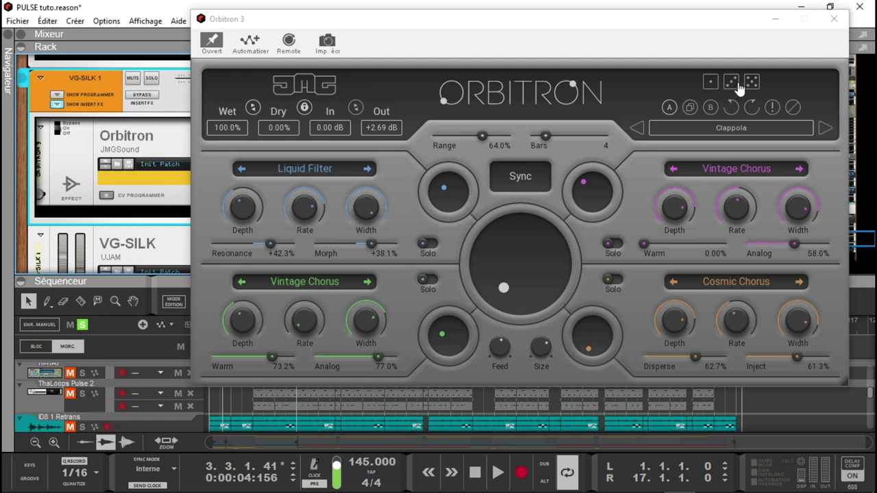
Browse Orbitron's preset folders, including Cosmic Chorus, Vintage Chorus, Infinite Combs, Phat Phaser and Time & Pitch Combi, and close the browser
{"action": "left_click", "coordinate": [731, 133]}
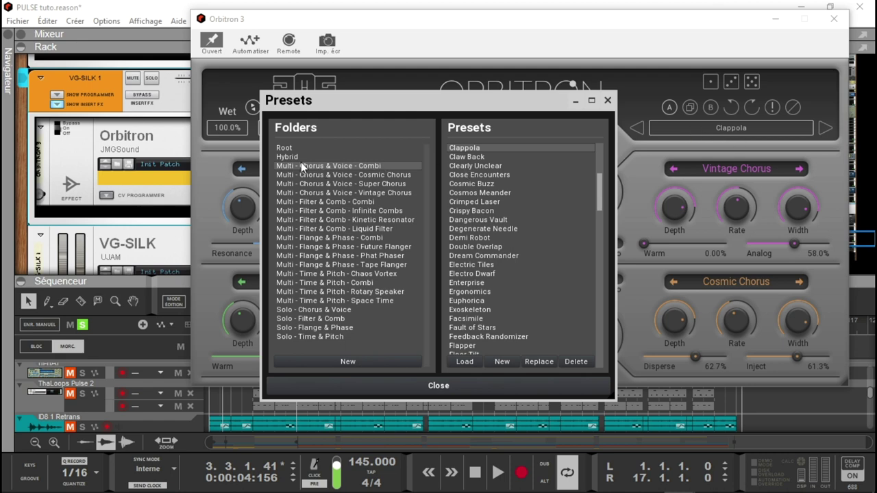
{"action": "left_click", "coordinate": [350, 174]}
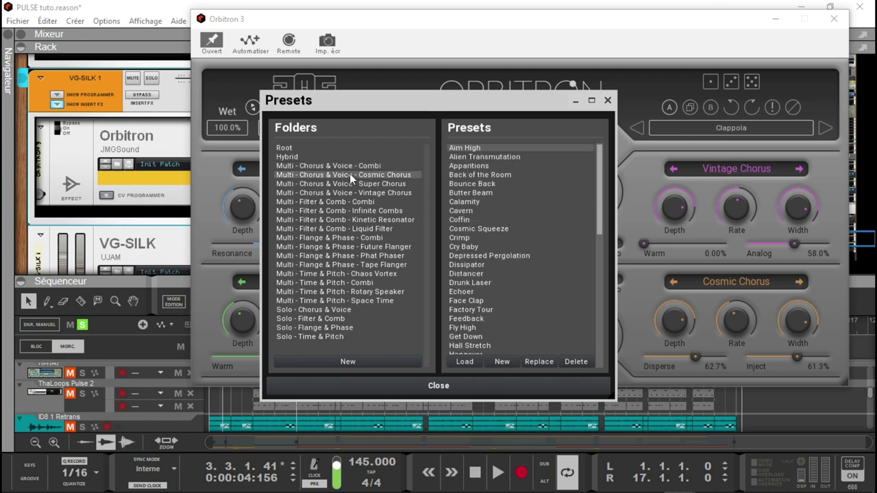
{"action": "left_click", "coordinate": [349, 192]}
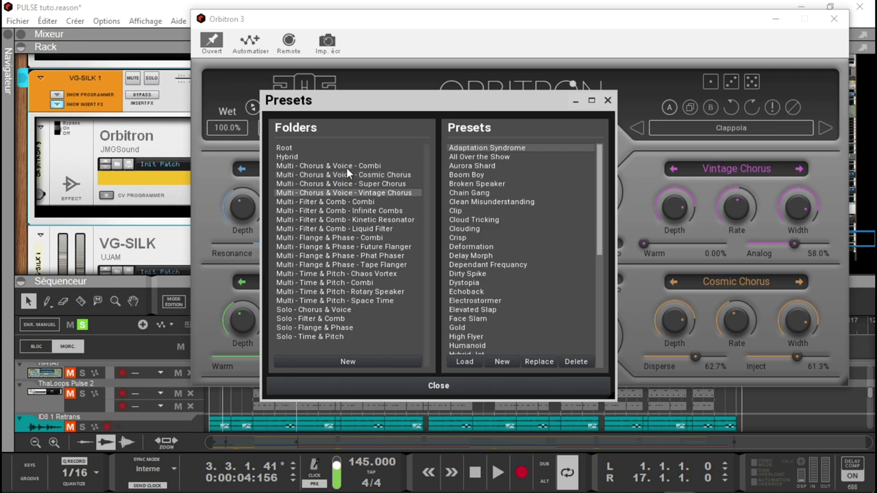
{"action": "left_click", "coordinate": [342, 211]}
{"action": "left_click", "coordinate": [347, 237]}
{"action": "left_click", "coordinate": [341, 256]}
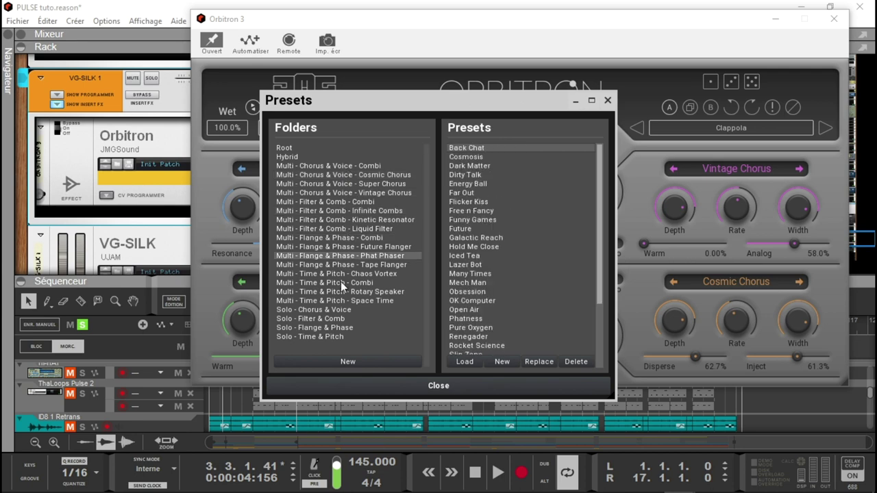
{"action": "left_click", "coordinate": [341, 282]}
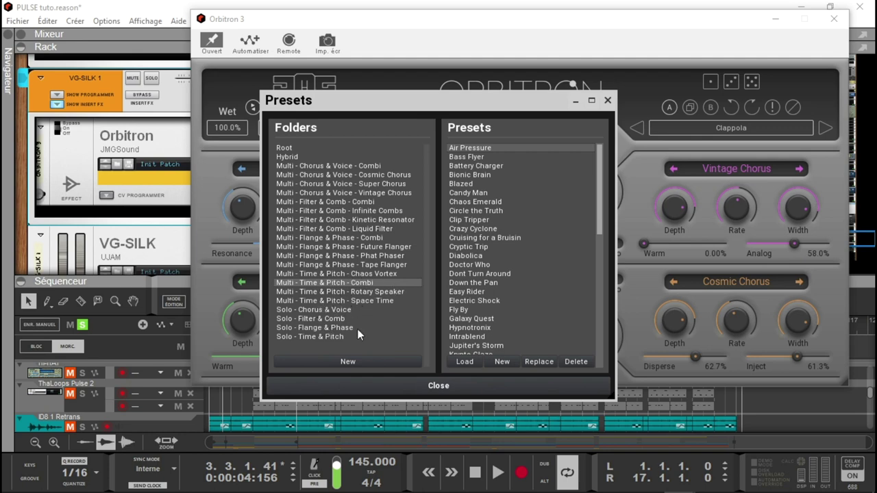
{"action": "left_click", "coordinate": [607, 102]}
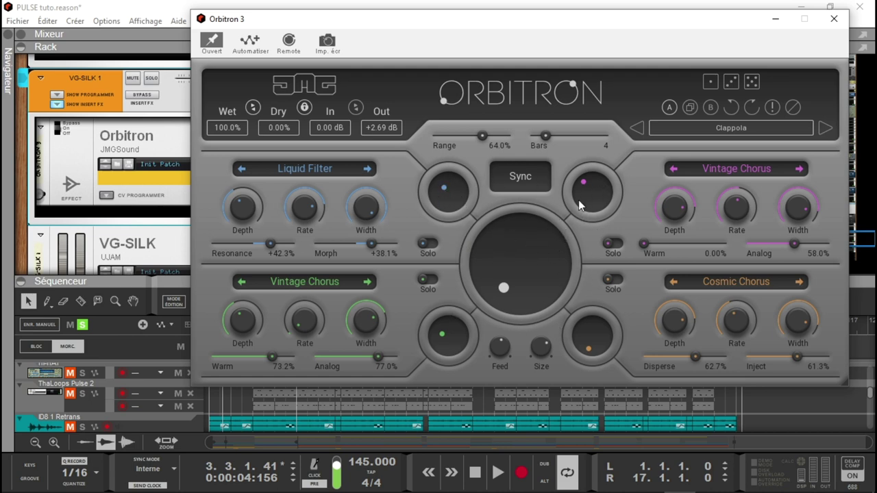
Choose Sync as Orbitron's motion mode, move the central white ball toward the middle, and start playback
{"action": "left_click", "coordinate": [522, 180]}
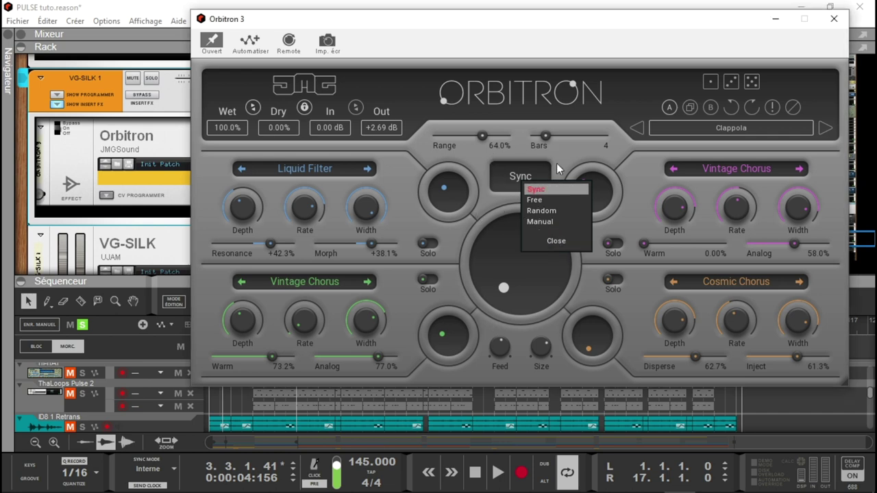
{"action": "left_click", "coordinate": [544, 187]}
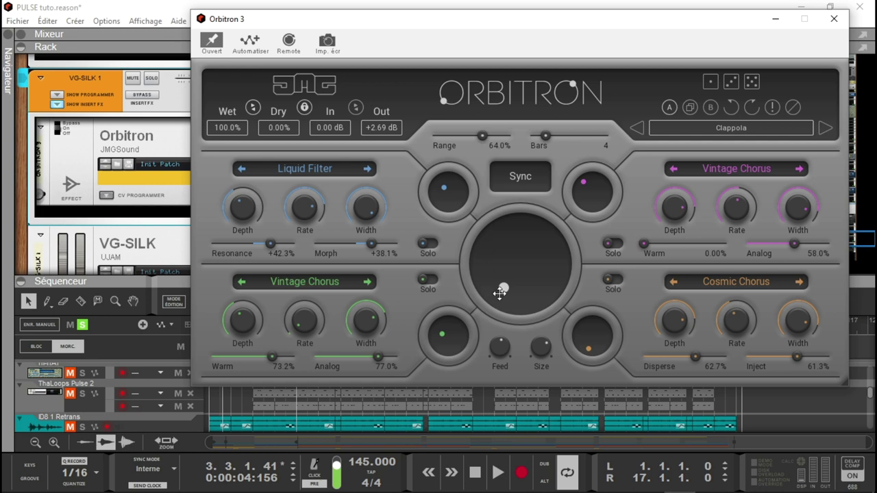
{"action": "left_click_drag", "start_coordinate": [504, 287], "coordinate": [535, 262]}
{"action": "key", "text": "space"}
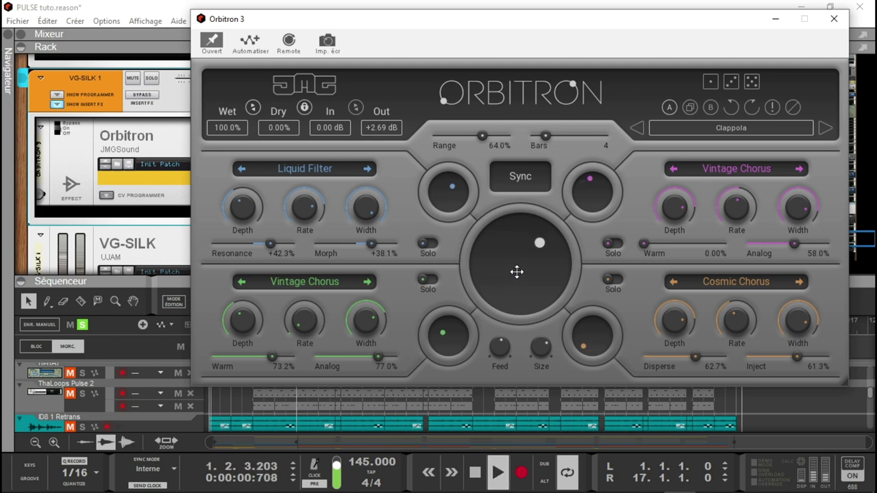
Set Orbitron's Range to 60.8%, try Bars at 12, 15 and 2 during playback, settle on 4 and stop
{"action": "mouse_move", "coordinate": [482, 135]}
{"action": "left_mouse_down"}
{"action": "mouse_move", "coordinate": [432, 135]}
{"action": "mouse_move", "coordinate": [506, 135]}
{"action": "mouse_move", "coordinate": [480, 135]}
{"action": "left_mouse_up"}
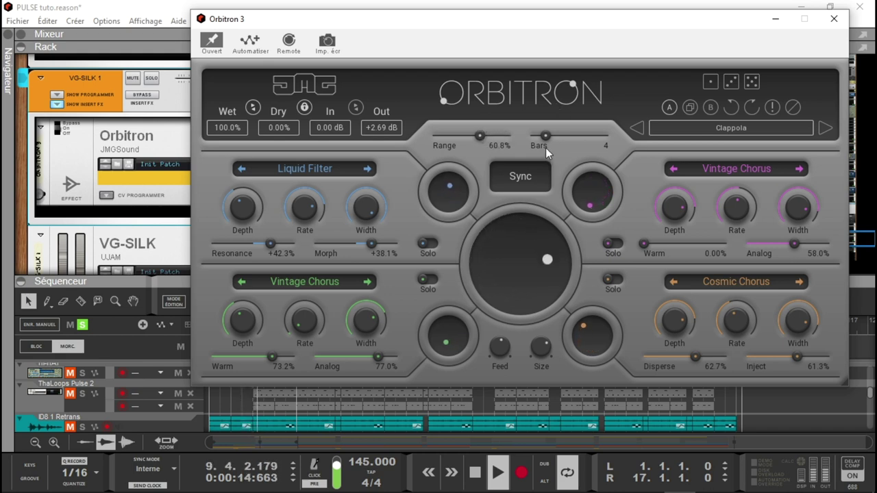
{"action": "left_click_drag", "start_coordinate": [544, 136], "coordinate": [589, 135]}
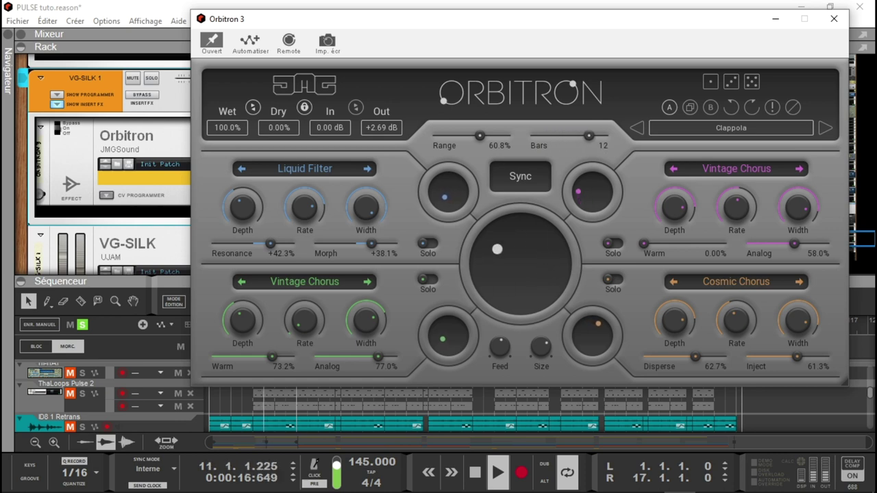
{"action": "left_click_drag", "start_coordinate": [589, 135], "coordinate": [602, 135]}
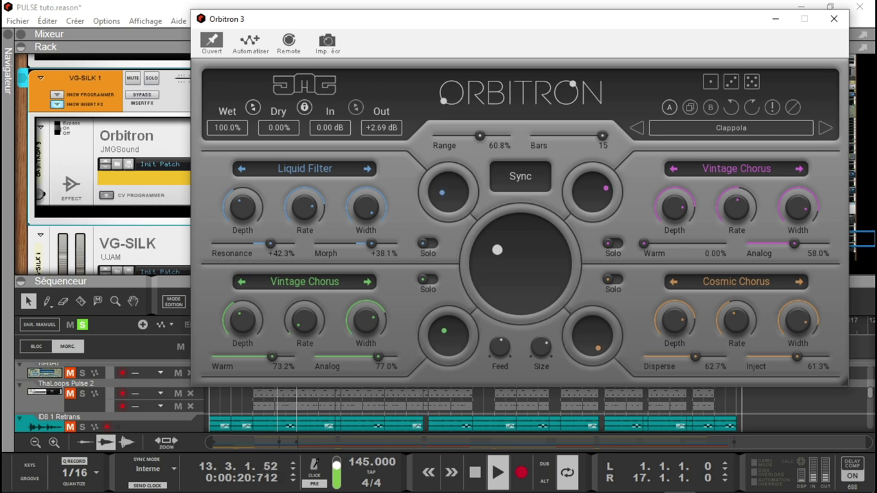
{"action": "left_click_drag", "start_coordinate": [602, 135], "coordinate": [537, 135]}
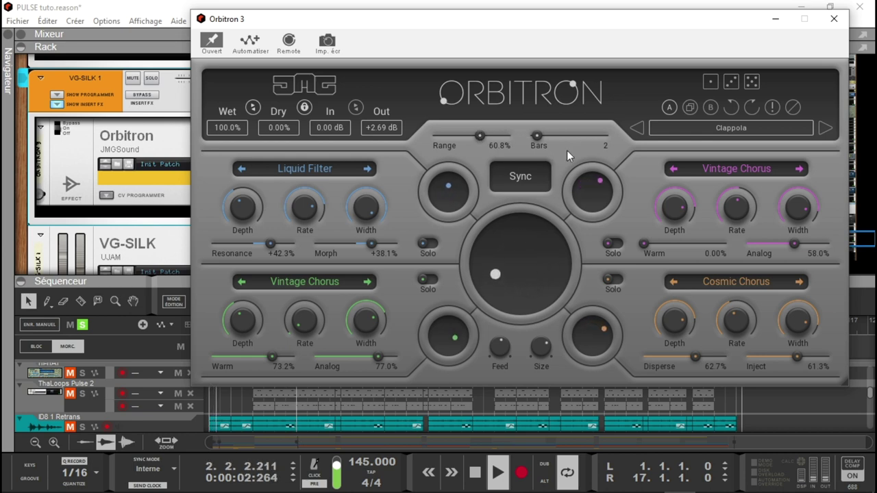
{"action": "left_click_drag", "start_coordinate": [538, 135], "coordinate": [547, 135]}
{"action": "key", "text": "space"}
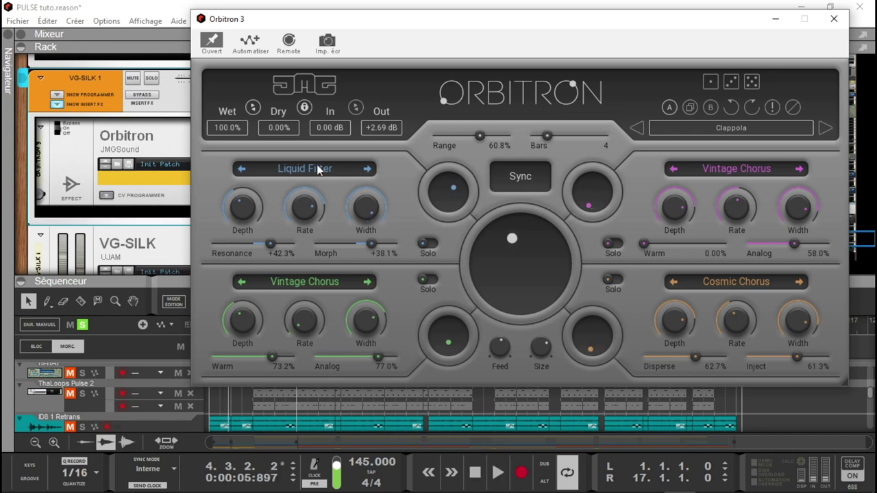
View the effect list of the Liquid Filter slot without changing it, and audition the solo switch of each Orbitron slot
{"action": "left_click", "coordinate": [300, 170]}
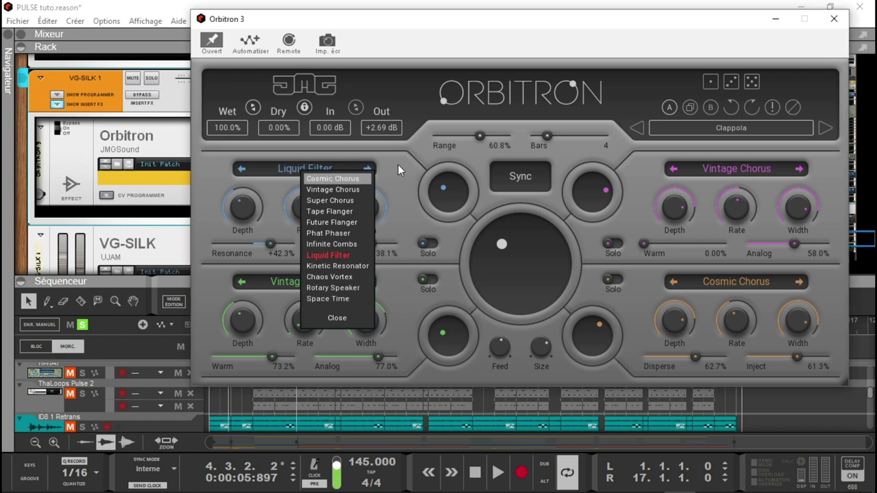
{"action": "left_click", "coordinate": [337, 318]}
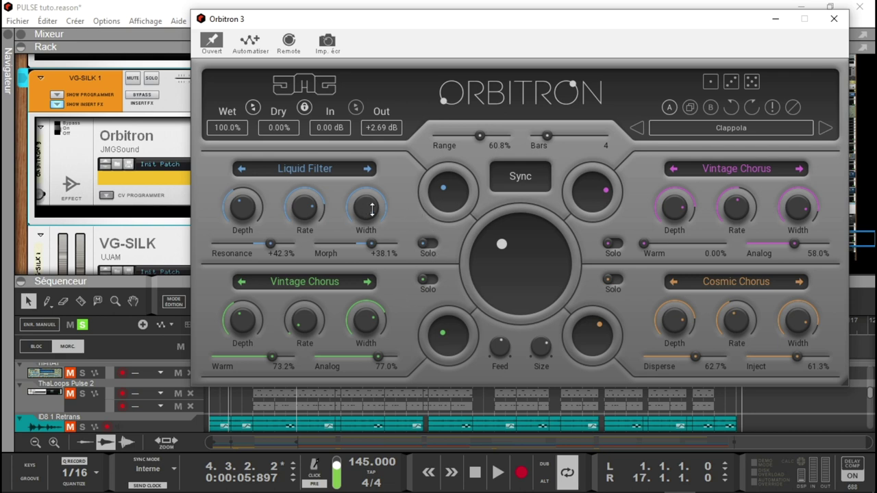
{"action": "left_click", "coordinate": [427, 244]}
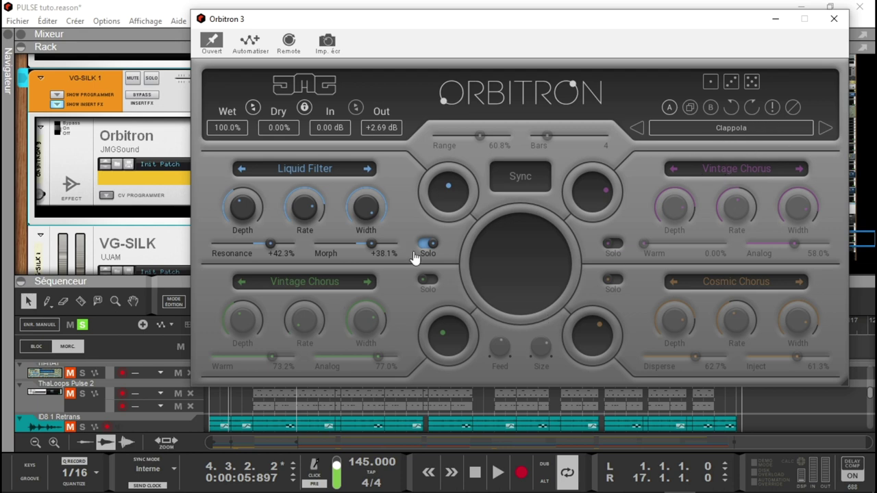
{"action": "left_click", "coordinate": [428, 279]}
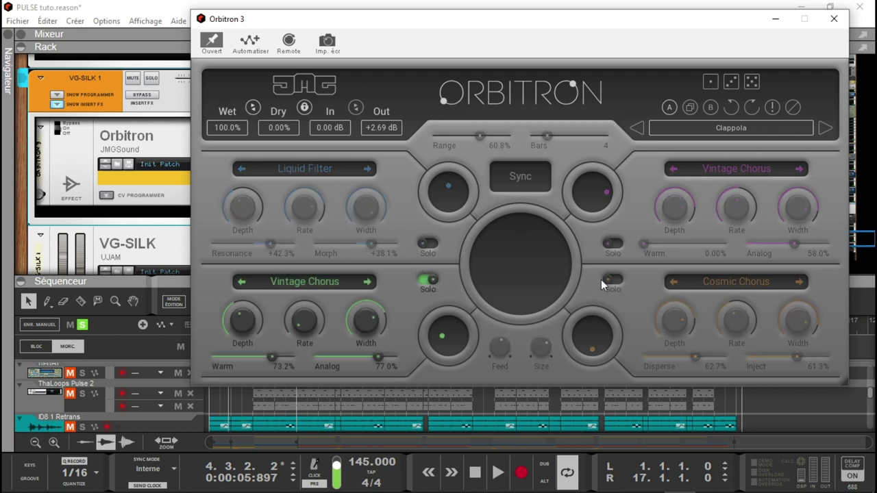
{"action": "left_click", "coordinate": [429, 282]}
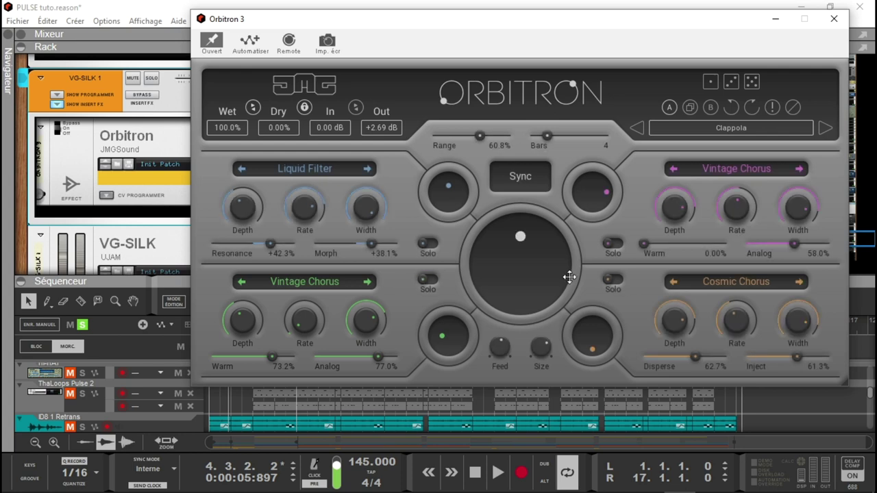
{"action": "left_click", "coordinate": [614, 280]}
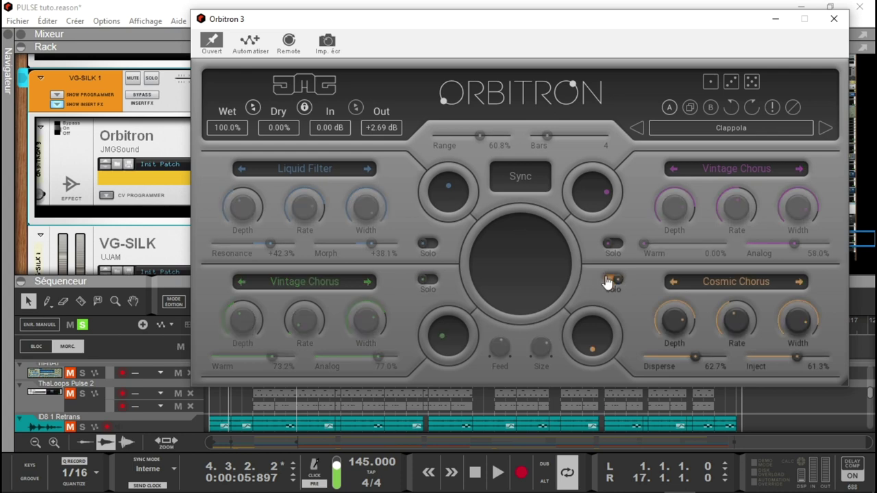
{"action": "left_click", "coordinate": [613, 244]}
{"action": "left_click", "coordinate": [612, 245]}
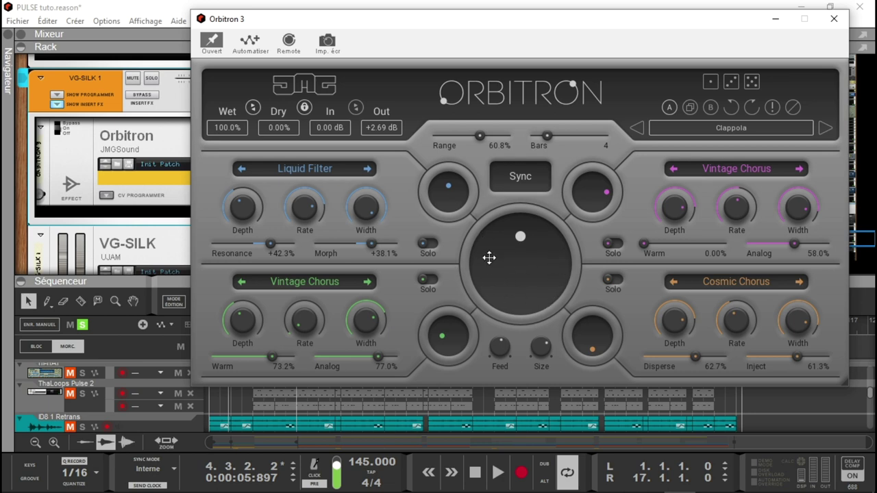
Solo the Liquid Filter slot during playback, set Resonance to +74.3% and Morph to -20.4%, then unsolo it and stop
{"action": "left_click", "coordinate": [429, 245]}
{"action": "key", "text": "KP_0"}
{"action": "key", "text": "space"}
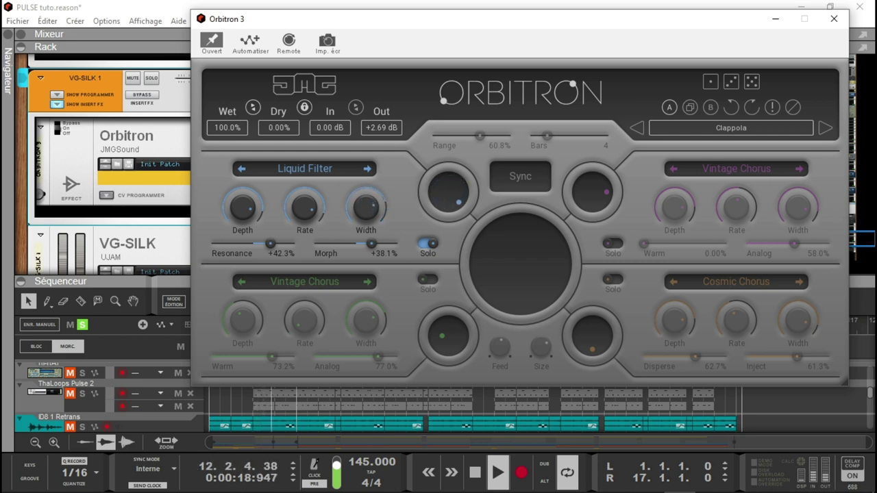
{"action": "mouse_move", "coordinate": [371, 243]}
{"action": "left_mouse_down"}
{"action": "mouse_move", "coordinate": [394, 244]}
{"action": "mouse_move", "coordinate": [315, 243]}
{"action": "mouse_move", "coordinate": [363, 243]}
{"action": "left_mouse_up"}
{"action": "left_click_drag", "start_coordinate": [259, 245], "coordinate": [283, 245]}
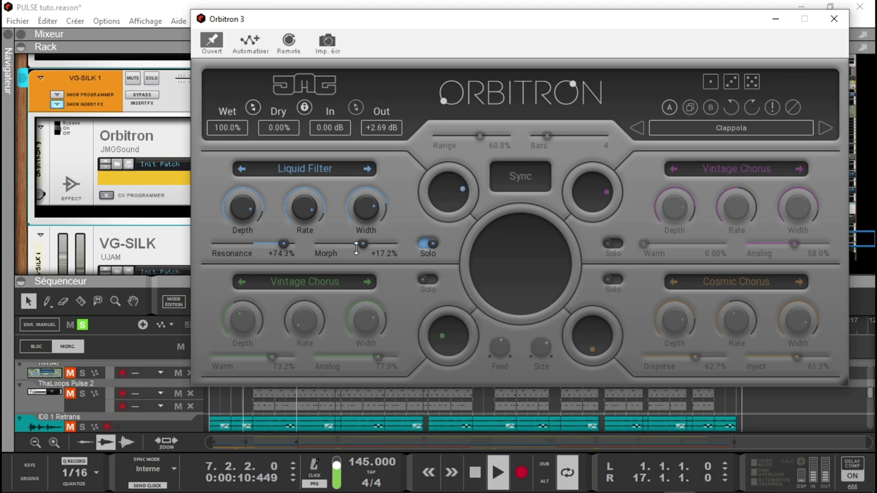
{"action": "mouse_move", "coordinate": [362, 245]}
{"action": "left_mouse_down"}
{"action": "mouse_move", "coordinate": [332, 245]}
{"action": "mouse_move", "coordinate": [348, 244]}
{"action": "left_mouse_up"}
{"action": "left_click", "coordinate": [426, 248]}
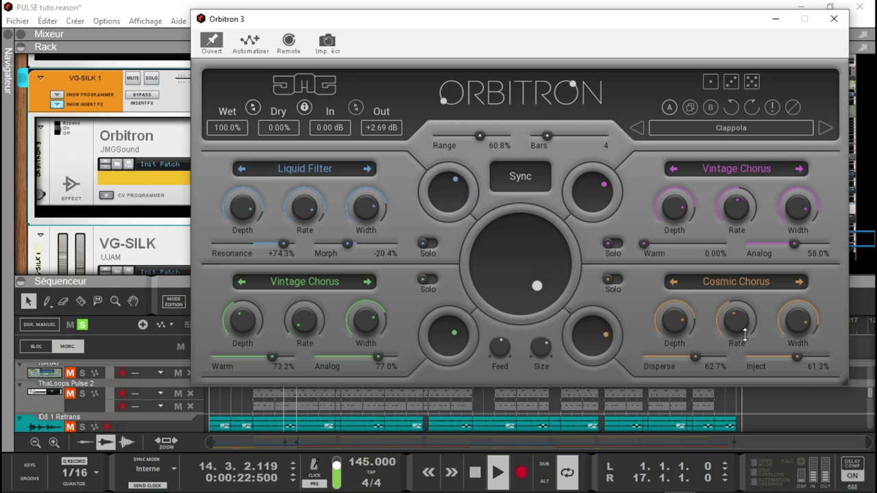
{"action": "key", "text": "space"}
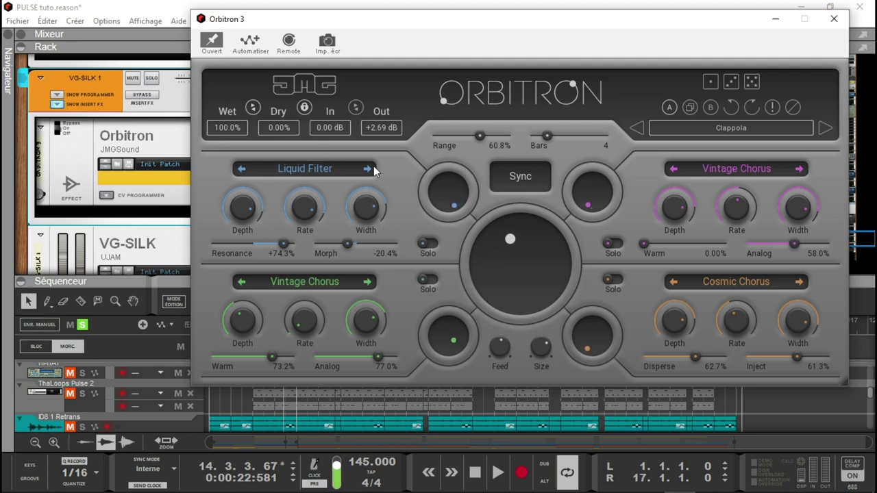
Play VG-SILK 1 again, compare it with its insert effects bypassed and active, and close the Orbitron panel
{"action": "key", "text": "space"}
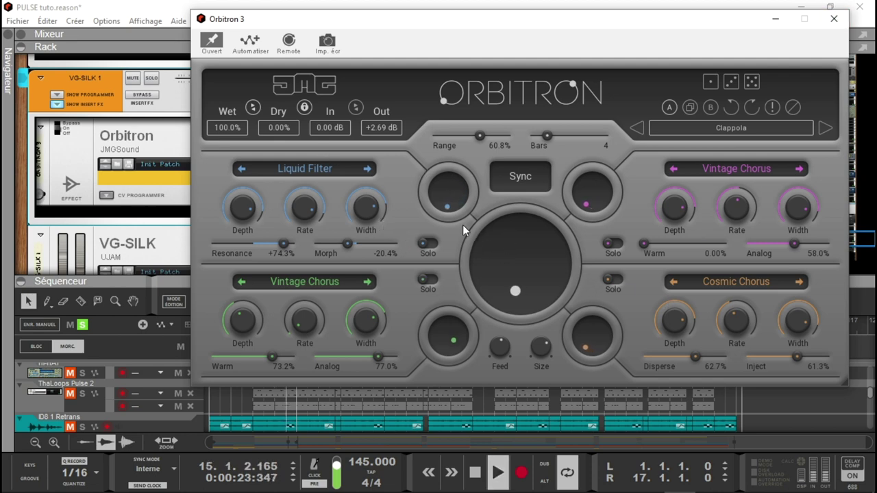
{"action": "left_click", "coordinate": [143, 98]}
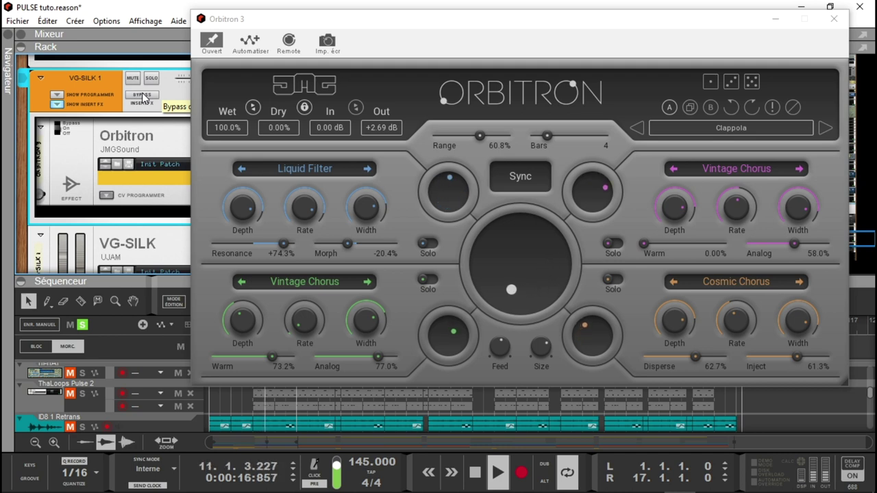
{"action": "left_click", "coordinate": [847, 23]}
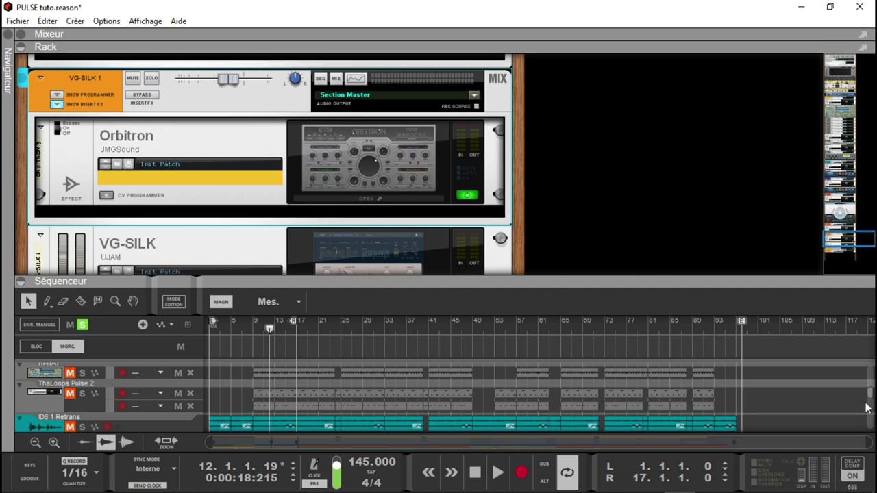
Locate the Scaler-MidiCapture track in the sequencer, show its bells mix channel in the rack, and solo it
{"action": "scroll", "coordinate": [867, 408], "scroll_direction": "down", "scroll_amount": 3}
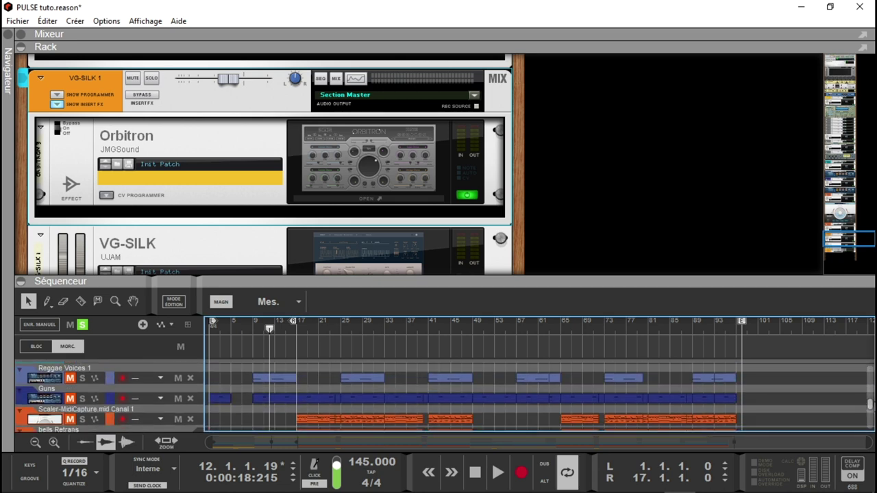
{"action": "scroll", "coordinate": [867, 407], "scroll_direction": "down", "scroll_amount": 2}
{"action": "scroll", "coordinate": [790, 401], "scroll_direction": "down", "scroll_amount": 1}
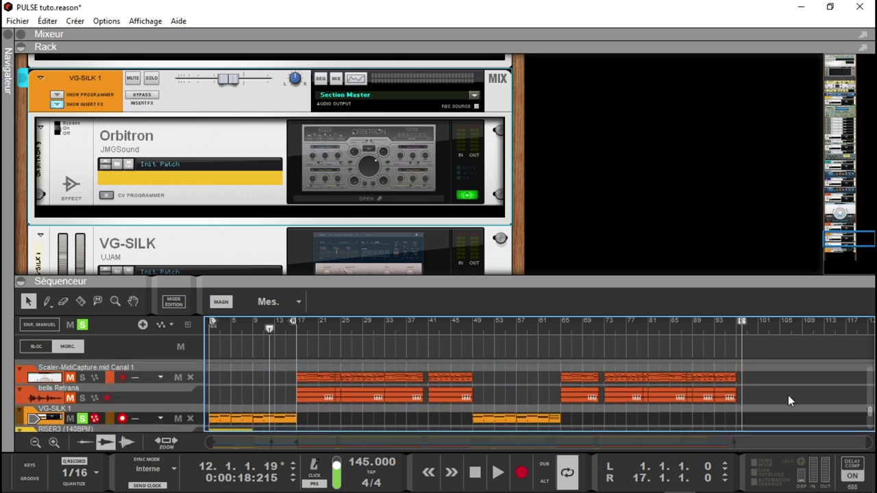
{"action": "left_click", "coordinate": [35, 379]}
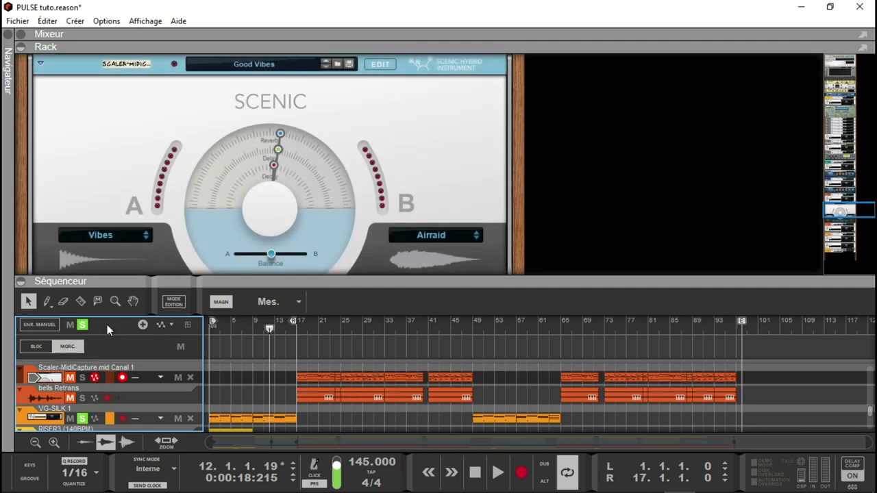
{"action": "left_click_drag", "start_coordinate": [841, 212], "coordinate": [835, 199]}
{"action": "left_click", "coordinate": [152, 88]}
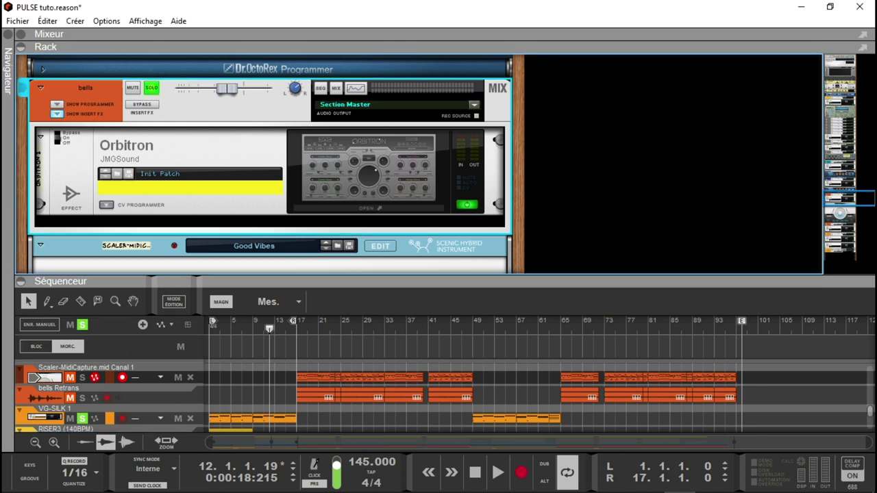
Set the loop from bar 17 to bar 41 over the bells clips and start playback at bar 17
{"action": "scroll", "coordinate": [869, 411], "scroll_direction": "down", "scroll_amount": 3}
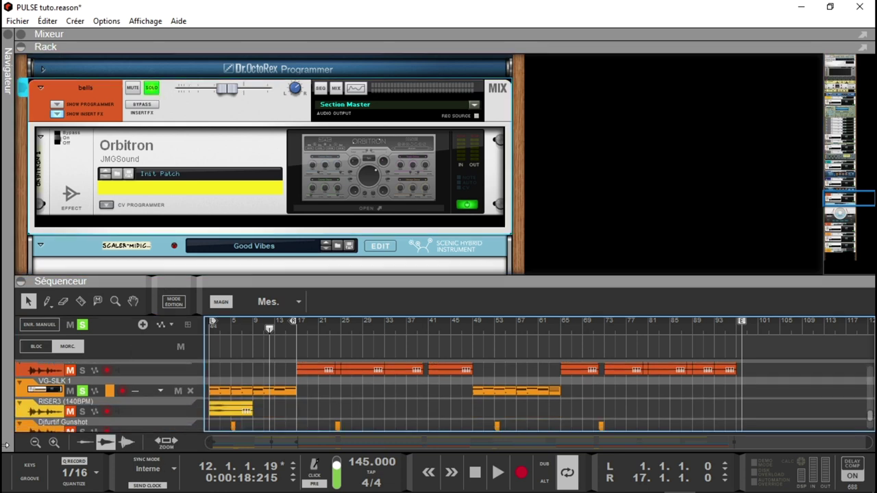
{"action": "scroll", "coordinate": [870, 410], "scroll_direction": "up", "scroll_amount": 3}
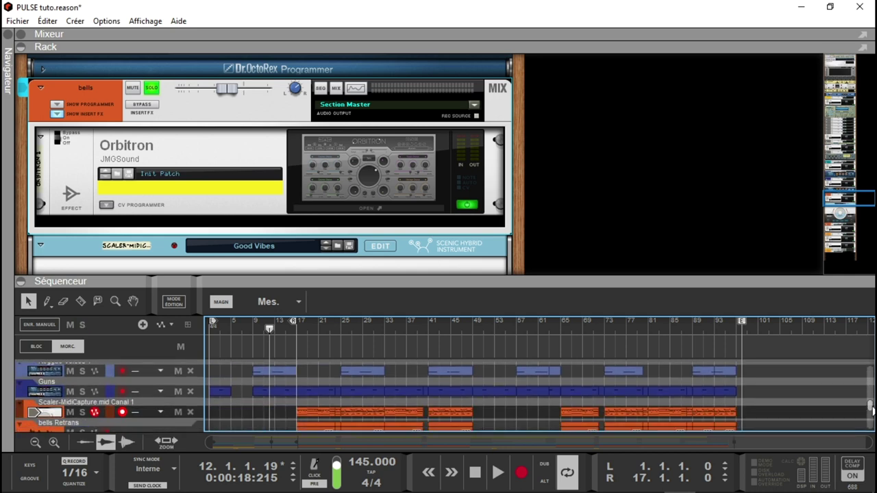
{"action": "scroll", "coordinate": [871, 409], "scroll_direction": "down", "scroll_amount": 1}
{"action": "left_click", "coordinate": [289, 320]}
{"action": "left_click", "coordinate": [301, 333]}
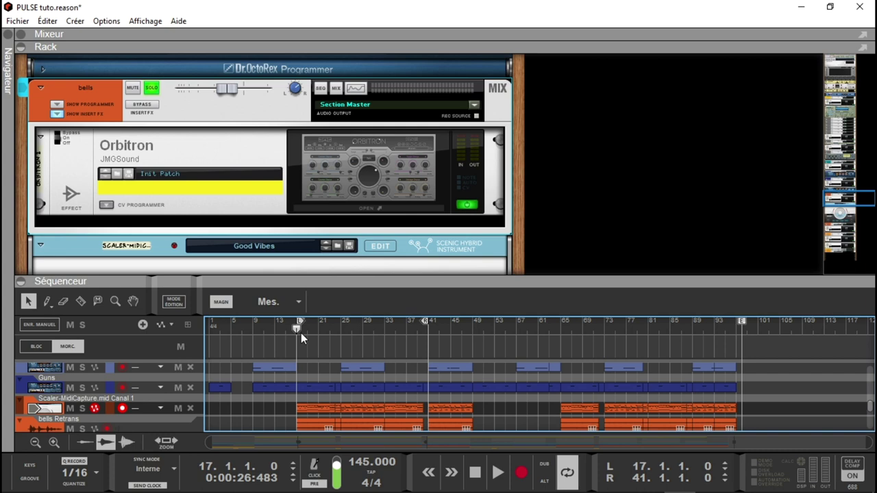
{"action": "key", "text": "space"}
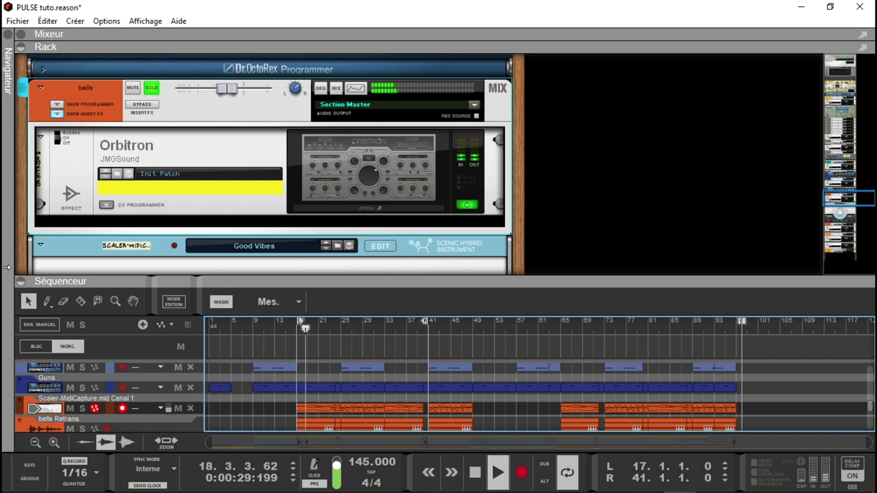
Fold the sequencer, open the bells channel's Orbitron panel, and compare the sound with its insert effects bypassed and active
{"action": "left_click", "coordinate": [20, 282]}
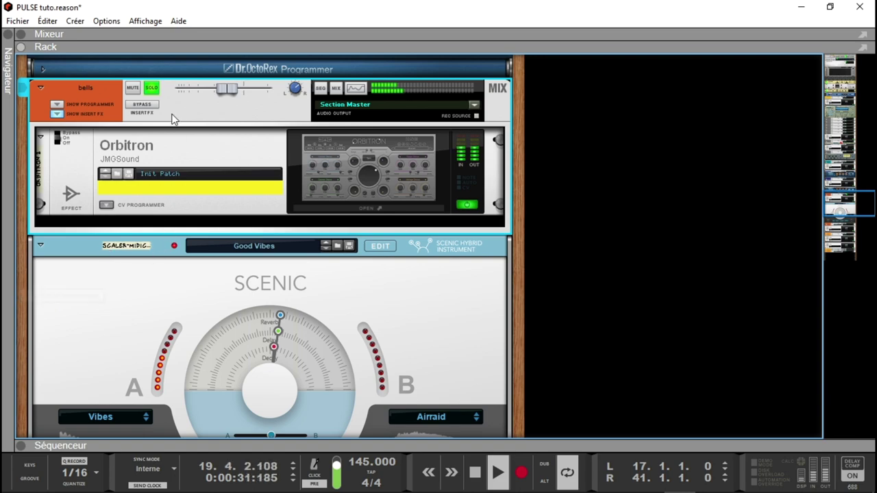
{"action": "left_click", "coordinate": [142, 105]}
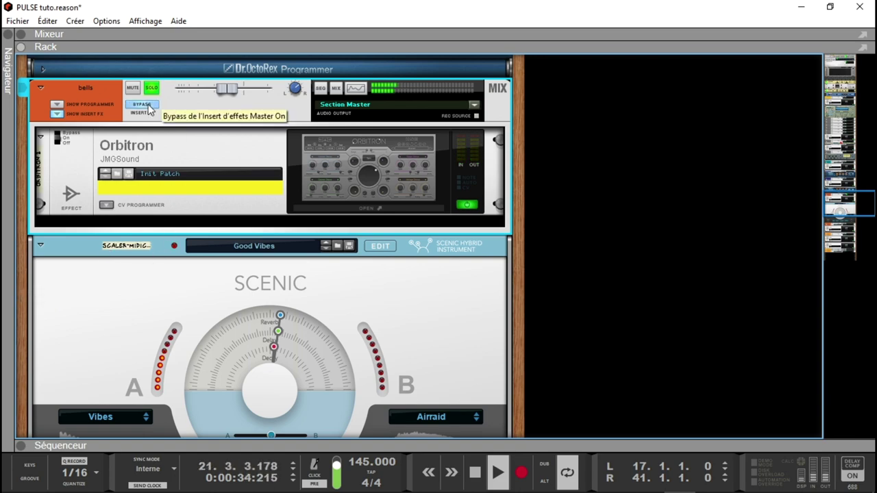
{"action": "left_click", "coordinate": [369, 176]}
{"action": "left_click_drag", "start_coordinate": [364, 38], "coordinate": [519, 41]}
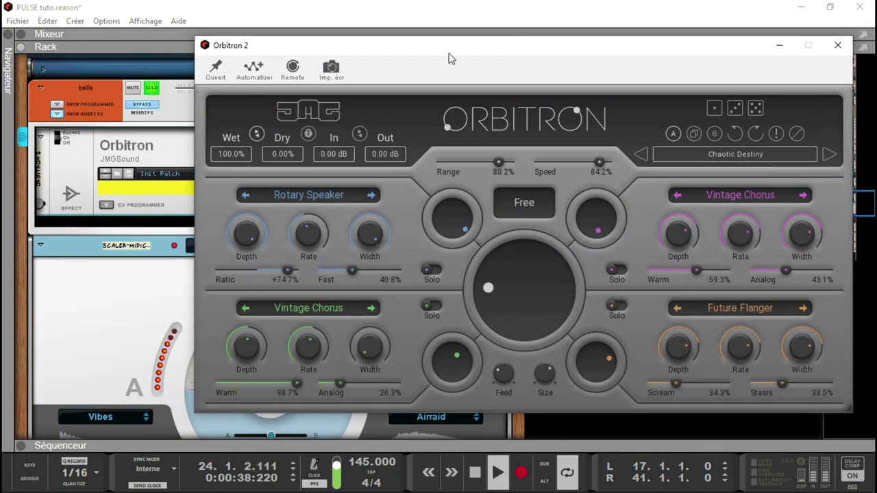
{"action": "left_click", "coordinate": [142, 105]}
{"action": "left_click", "coordinate": [374, 142]}
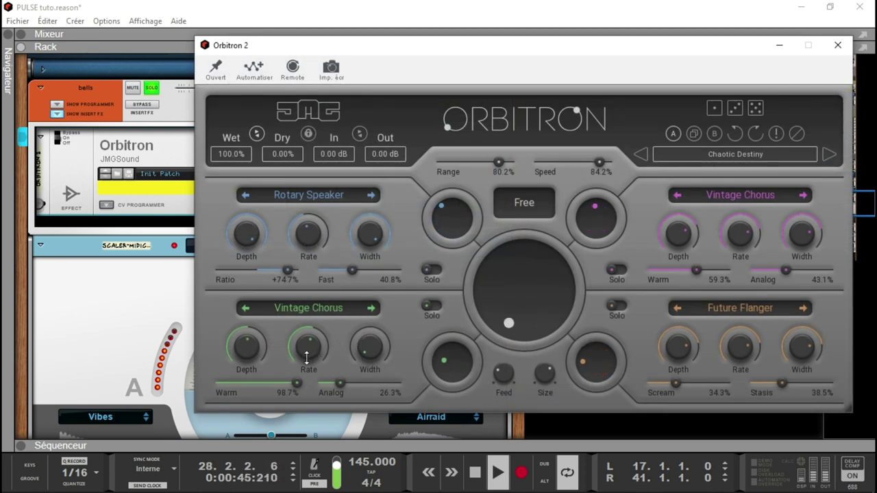
Raise the green Vintage Chorus Width, compare Wet at 0% and 100%, and set Range to 61.0% and Speed to 73.6%
{"action": "left_click_drag", "start_coordinate": [364, 349], "coordinate": [364, 323]}
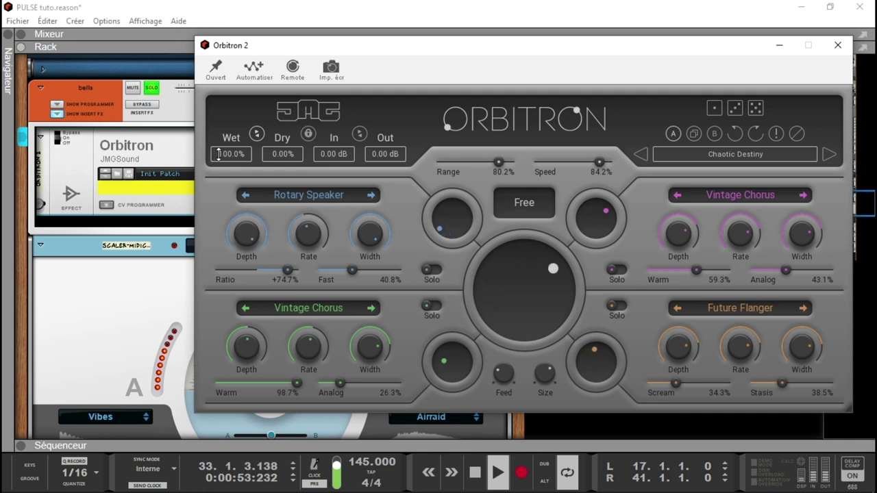
{"action": "left_click_drag", "start_coordinate": [232, 153], "coordinate": [232, 219]}
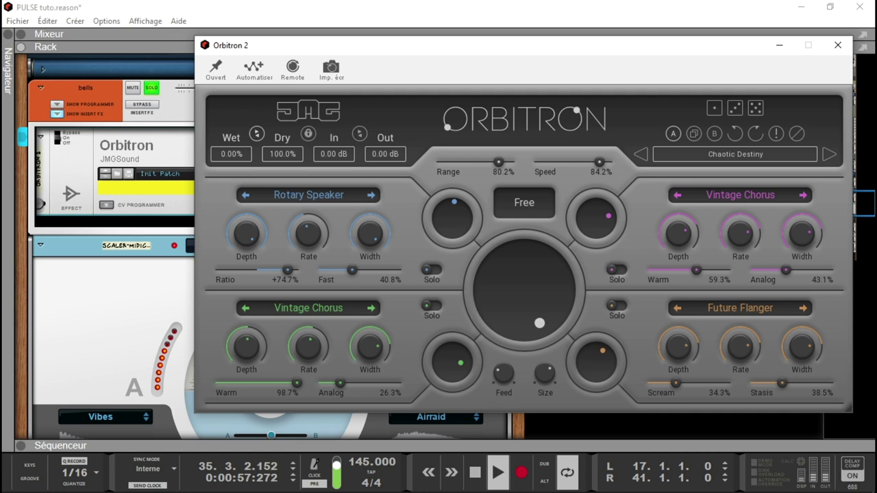
{"action": "left_click_drag", "start_coordinate": [232, 154], "coordinate": [232, 98]}
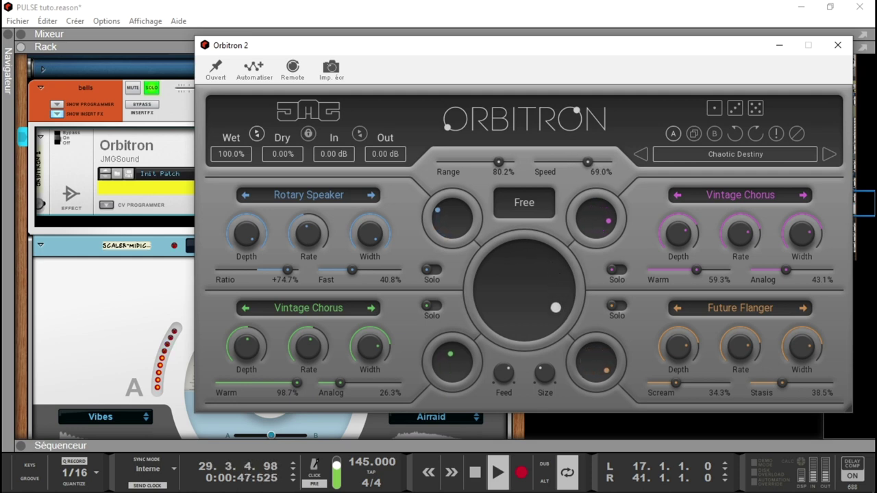
{"action": "left_click_drag", "start_coordinate": [509, 150], "coordinate": [484, 162]}
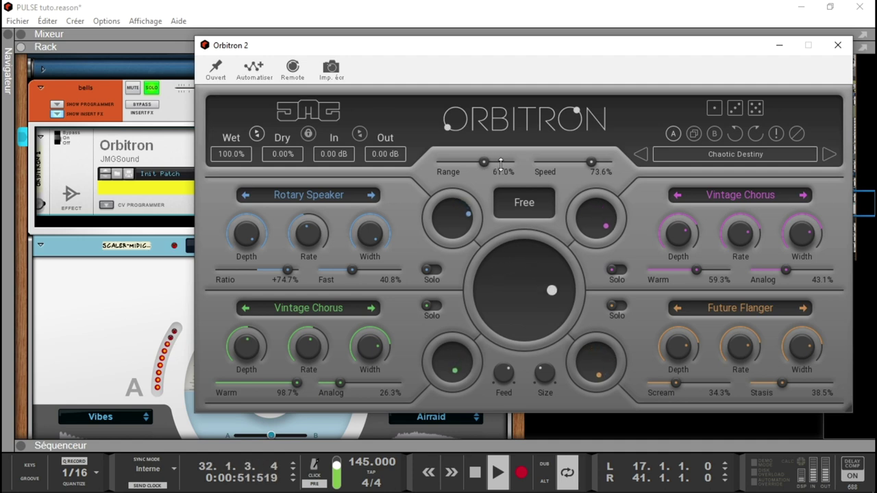
Unsolo the bells channel to hear it in the full mix with the Orbitron panel open, and solo it again
{"action": "left_click", "coordinate": [149, 95]}
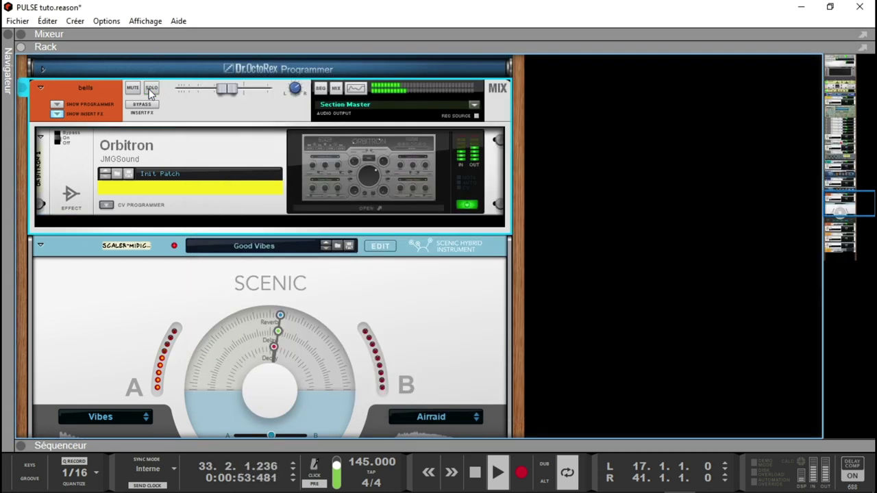
{"action": "left_click", "coordinate": [317, 214]}
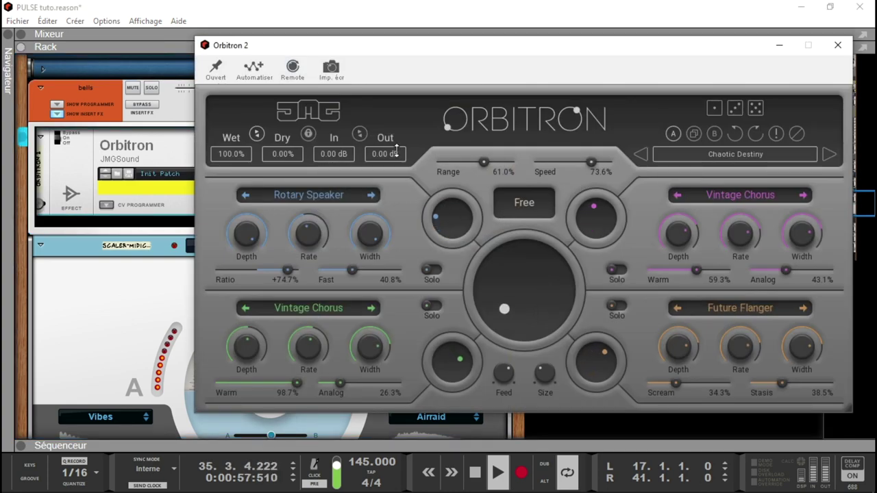
{"action": "left_click", "coordinate": [152, 89]}
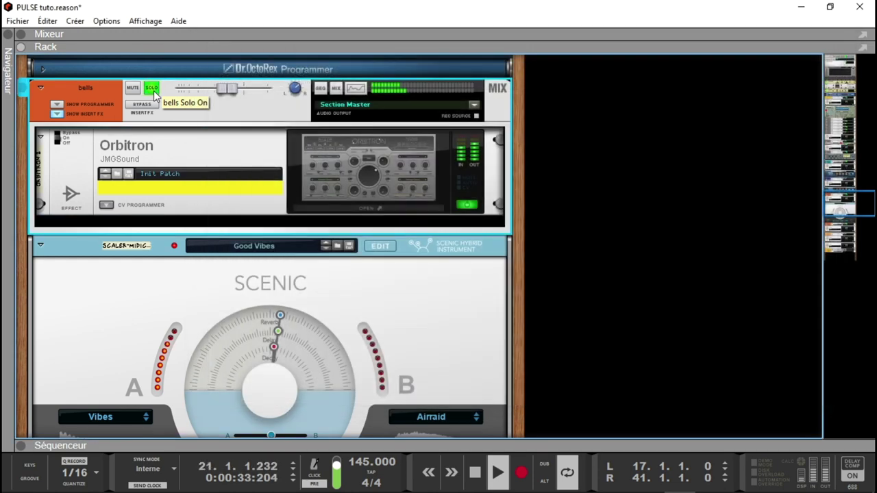
Reopen the bells Orbitron panel, pin it so it stays open, and close it after viewing
{"action": "left_click", "coordinate": [317, 182]}
{"action": "left_click", "coordinate": [216, 67]}
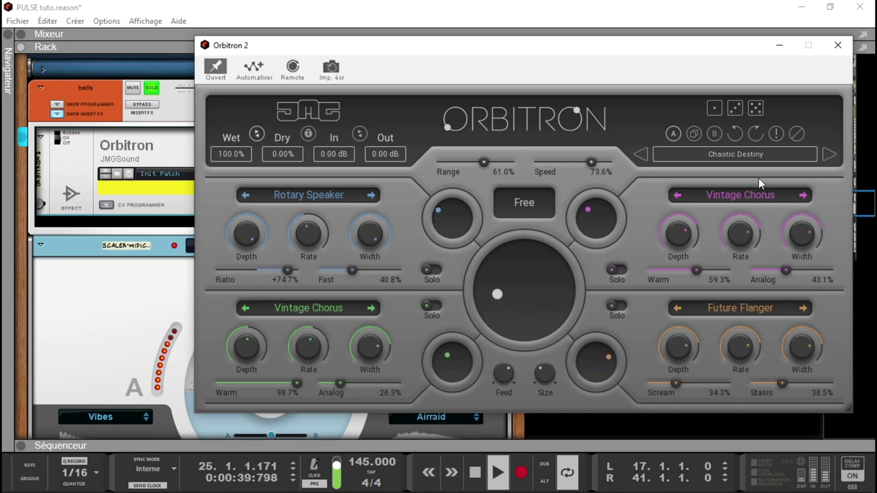
{"action": "left_click", "coordinate": [838, 47]}
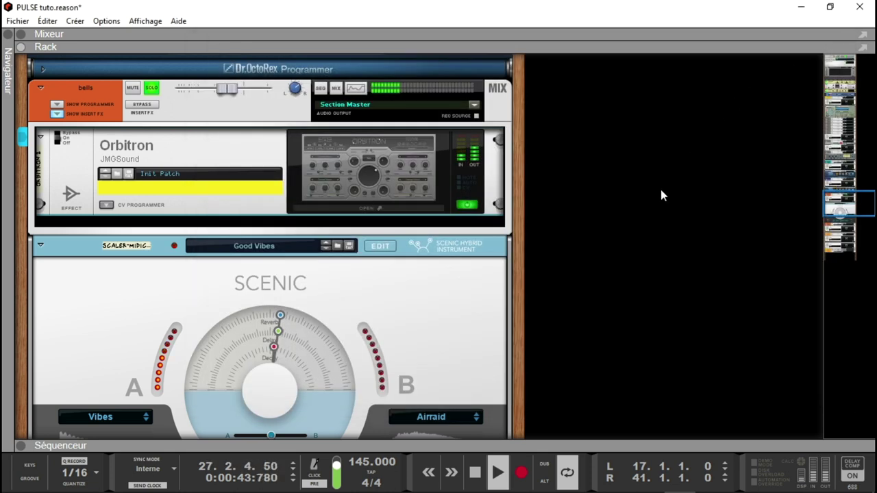
Switch the solo from the bells channel to the ID8 1 Retrans audio track and play it on its own
{"action": "key", "text": "space"}
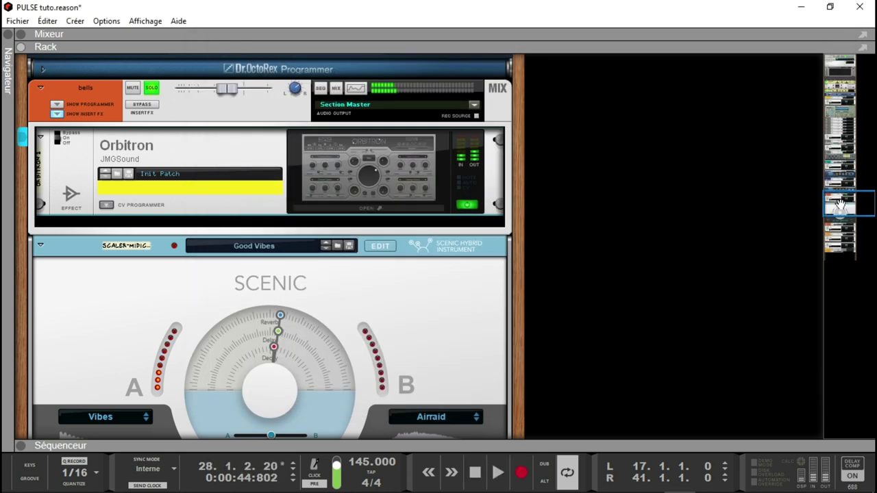
{"action": "left_click_drag", "start_coordinate": [848, 202], "coordinate": [847, 166]}
{"action": "left_click", "coordinate": [151, 164]}
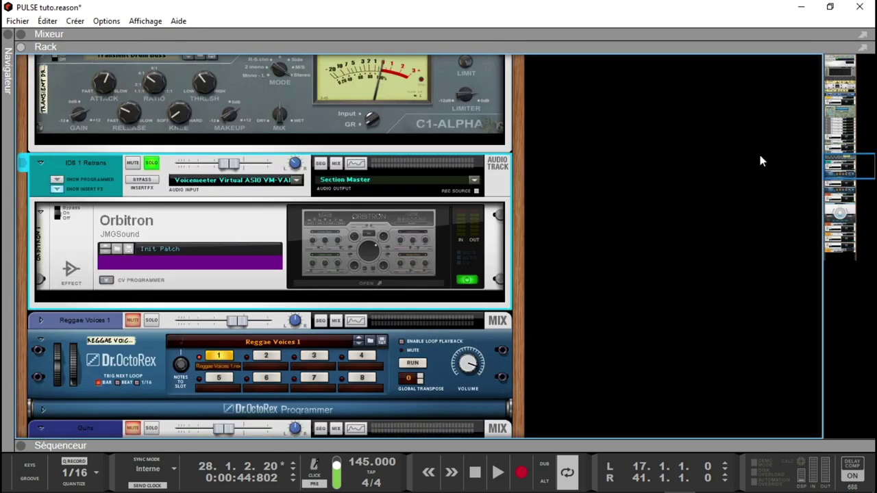
{"action": "left_click_drag", "start_coordinate": [863, 171], "coordinate": [863, 198]}
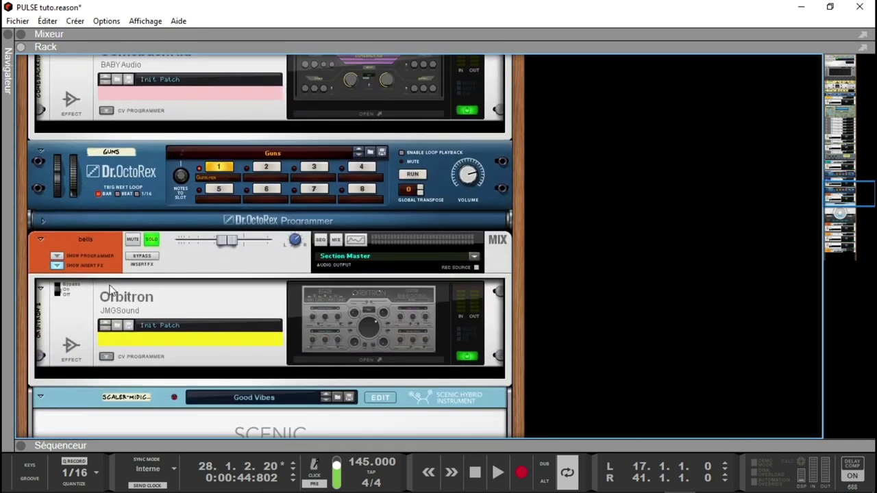
{"action": "left_click", "coordinate": [151, 241]}
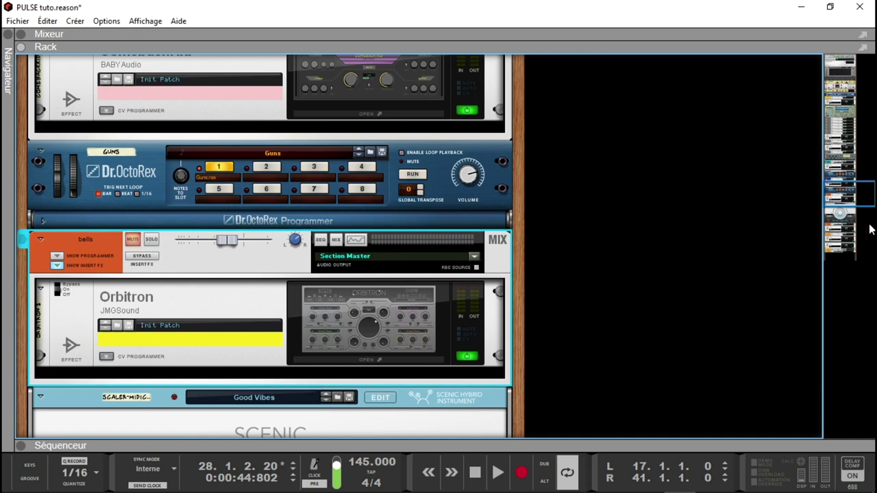
{"action": "mouse_move", "coordinate": [863, 190]}
{"action": "left_mouse_down"}
{"action": "mouse_move", "coordinate": [854, 157]}
{"action": "mouse_move", "coordinate": [861, 175]}
{"action": "left_mouse_up"}
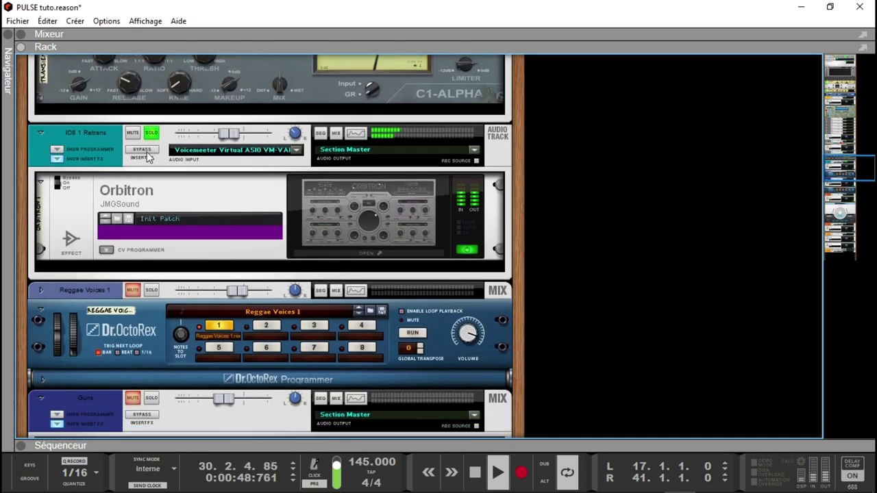
{"action": "left_click", "coordinate": [102, 146]}
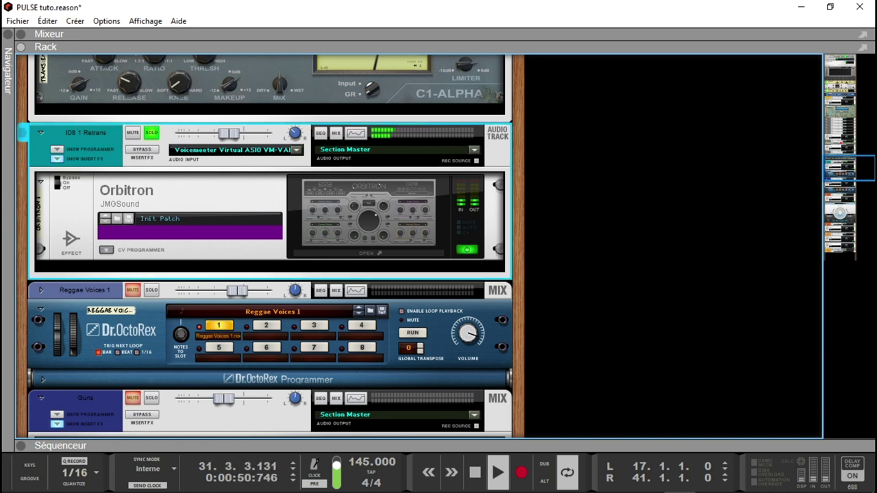
Unfold the sequencer, select the ID8 1 Retrans track, and resize the rack area to show its Orbitron device in full
{"action": "left_click", "coordinate": [39, 446]}
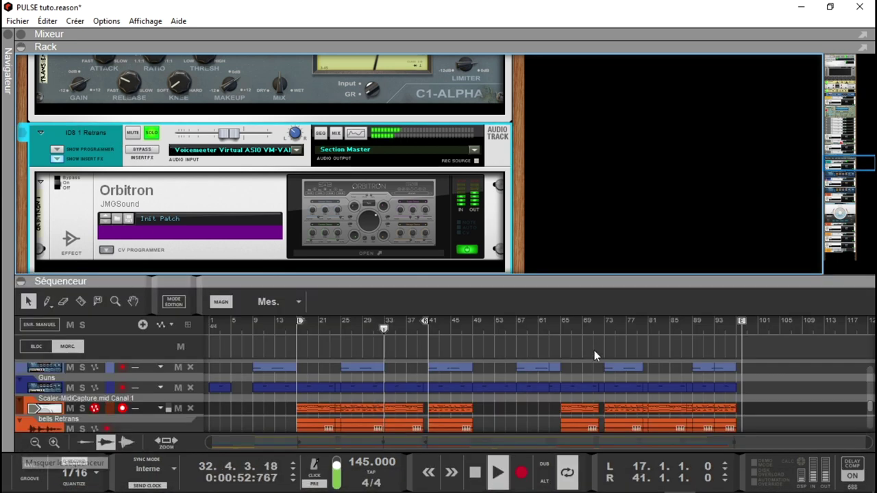
{"action": "left_click_drag", "start_coordinate": [562, 276], "coordinate": [547, 92]}
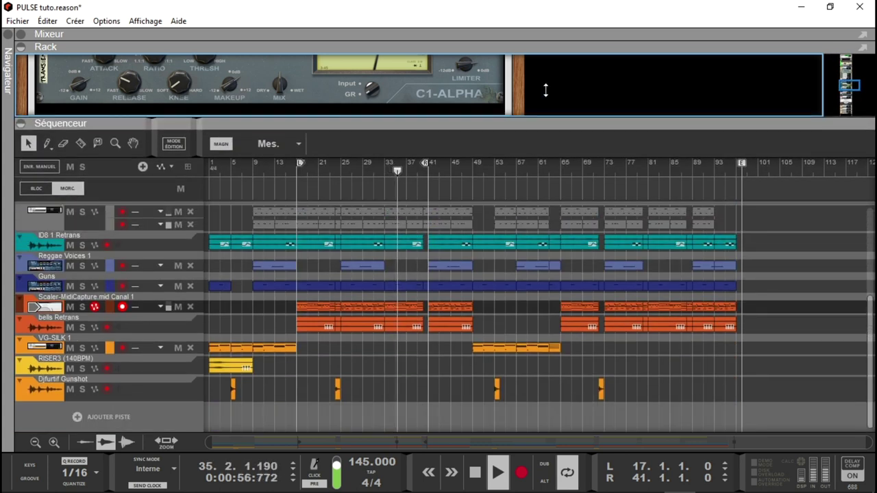
{"action": "left_click", "coordinate": [137, 329]}
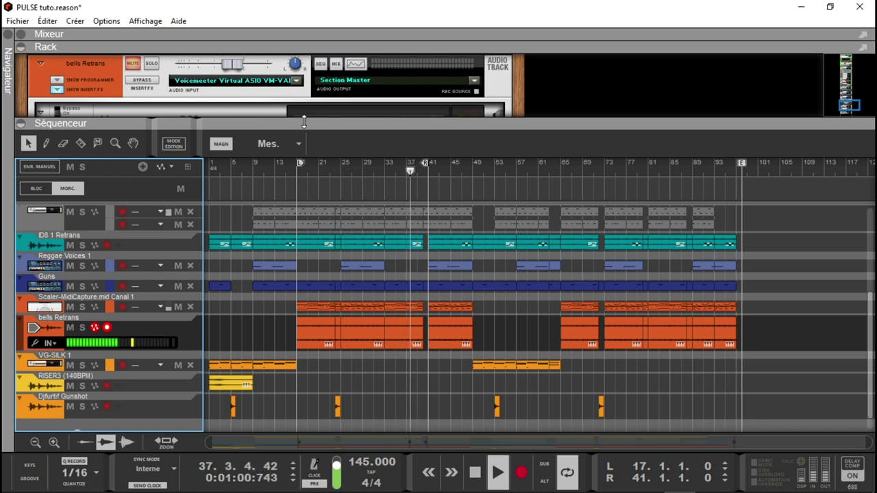
{"action": "mouse_move", "coordinate": [305, 127]}
{"action": "left_mouse_down"}
{"action": "mouse_move", "coordinate": [307, 216]}
{"action": "mouse_move", "coordinate": [307, 143]}
{"action": "left_mouse_up"}
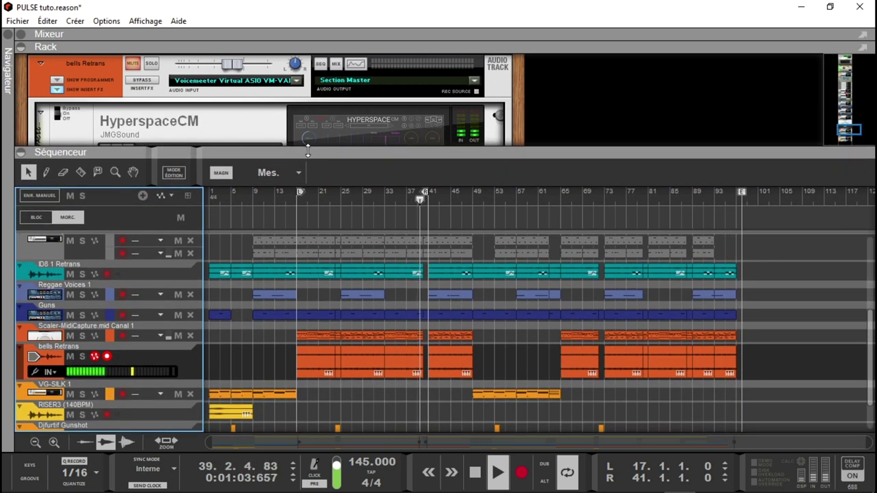
{"action": "left_click", "coordinate": [852, 122]}
{"action": "left_click_drag", "start_coordinate": [852, 122], "coordinate": [850, 117]}
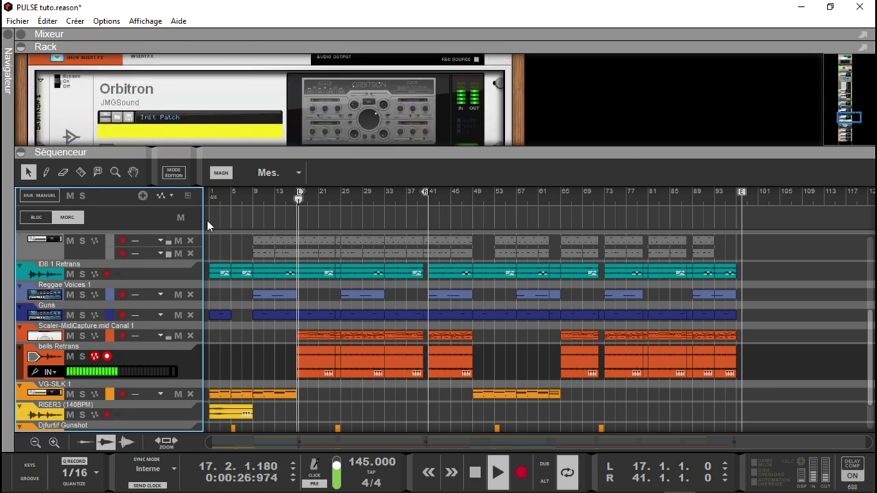
{"action": "left_click", "coordinate": [161, 272]}
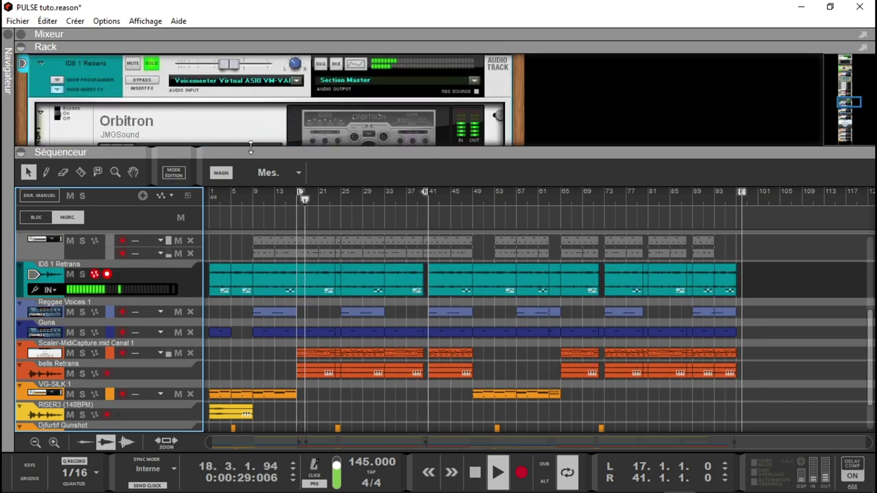
{"action": "left_click_drag", "start_coordinate": [81, 146], "coordinate": [81, 292]}
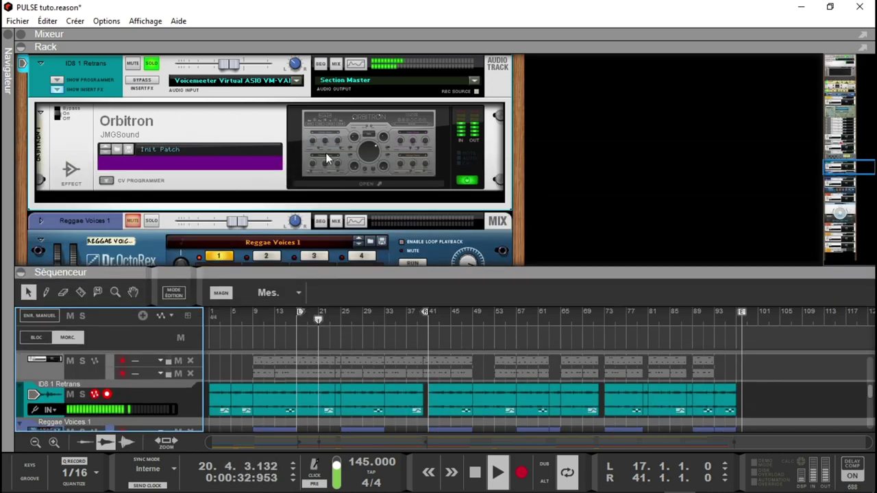
Open the ID8 1 Retrans track's Orbitron panel, move it clear of the channel, and advance to the Bamn Shank preset
{"action": "left_click", "coordinate": [375, 180]}
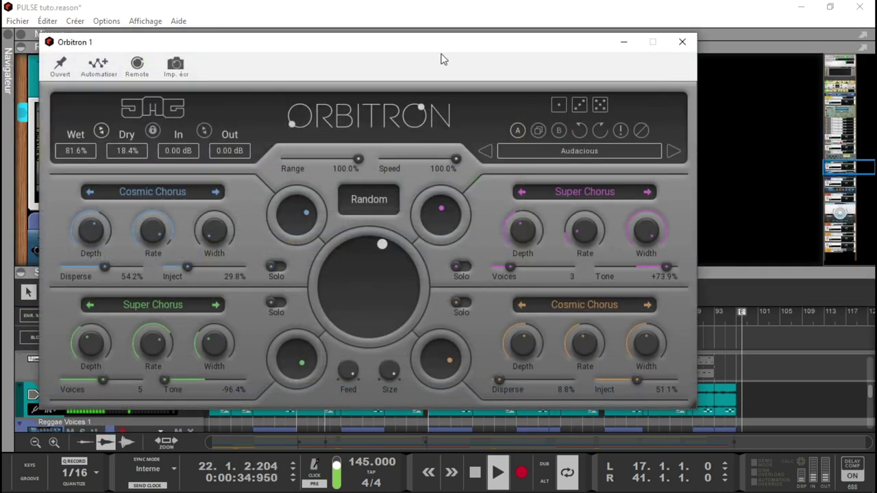
{"action": "left_click_drag", "start_coordinate": [441, 46], "coordinate": [542, 39]}
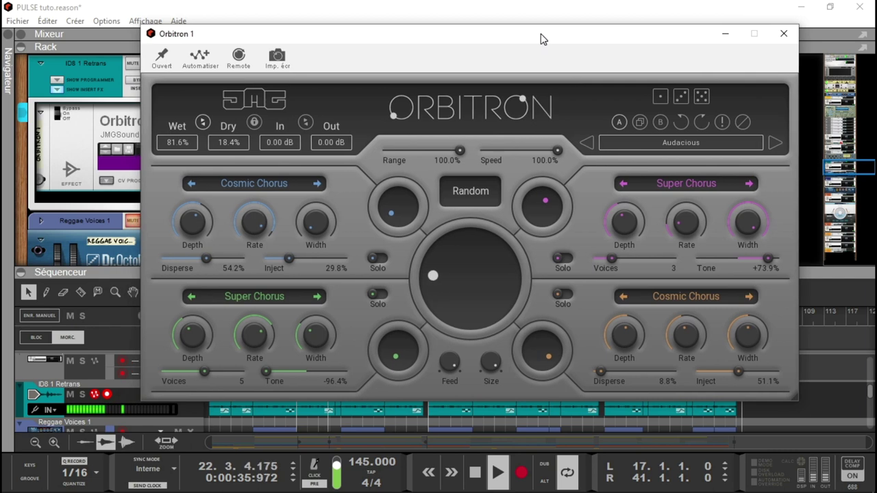
{"action": "left_click", "coordinate": [775, 144]}
Open Orbitron's preset browser and load Moon Landing from the Multi - Time & Pitch - Space Time folder
{"action": "left_click", "coordinate": [680, 144]}
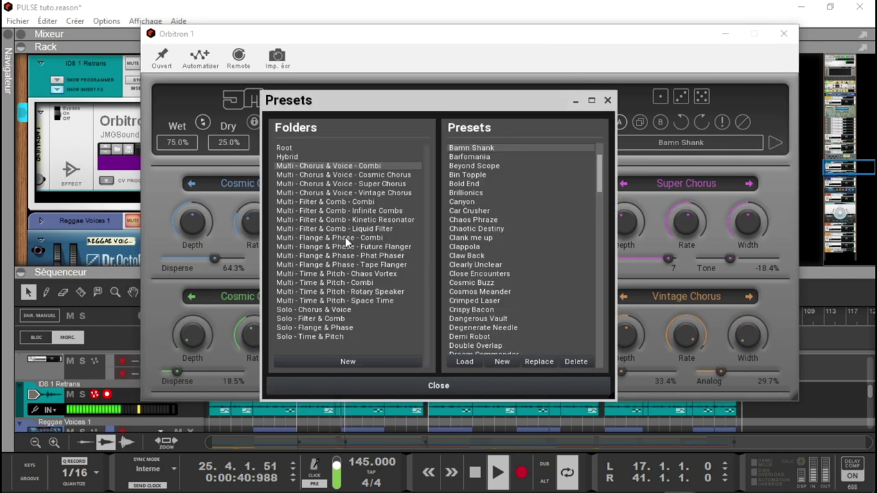
{"action": "left_click", "coordinate": [349, 300]}
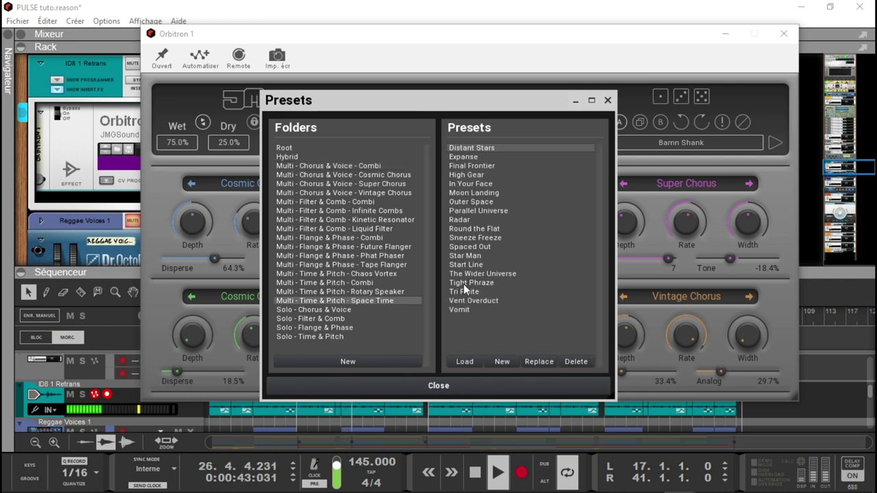
{"action": "left_click", "coordinate": [475, 246]}
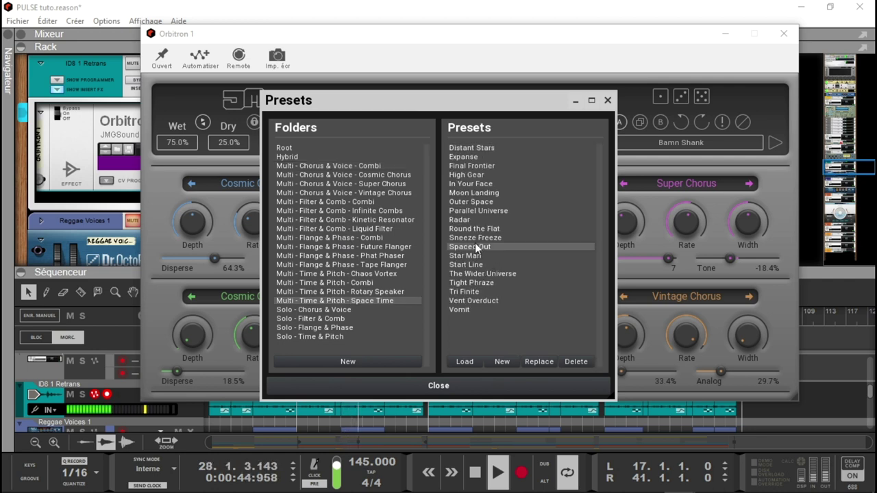
{"action": "left_click", "coordinate": [466, 192]}
{"action": "double_click", "coordinate": [466, 192]}
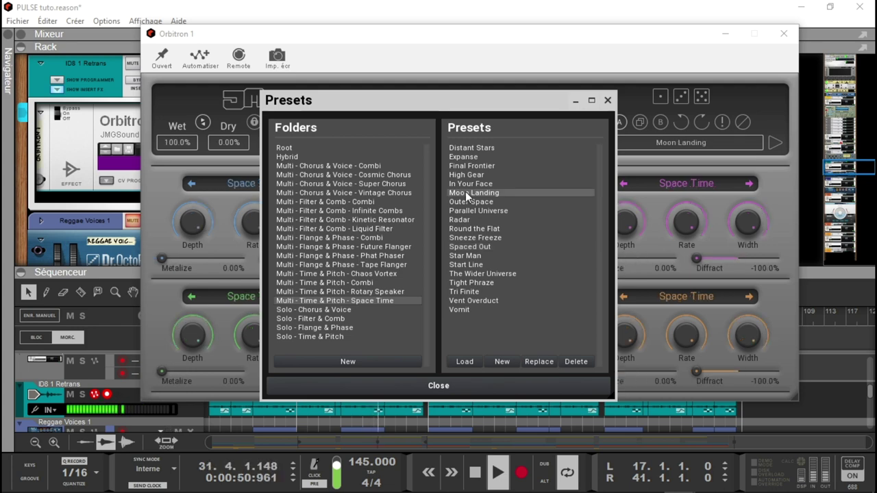
Load the Greatness preset from the Tape Flanger folder, then set the blue slot's Saturate to 59.4% and Range to 76.6%
{"action": "left_click", "coordinate": [368, 265]}
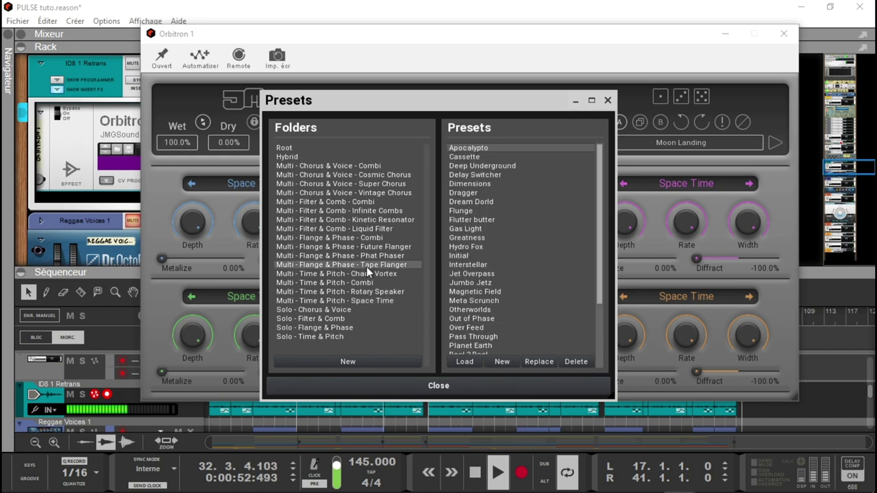
{"action": "double_click", "coordinate": [466, 238]}
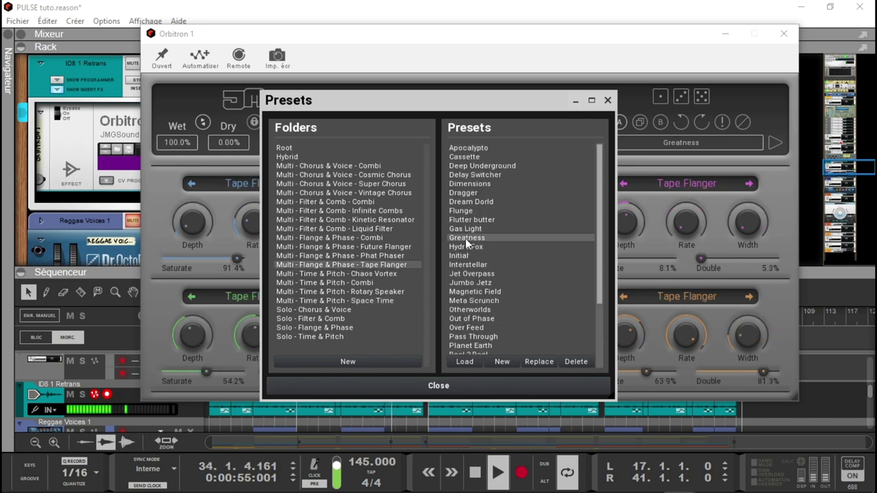
{"action": "left_click", "coordinate": [608, 102]}
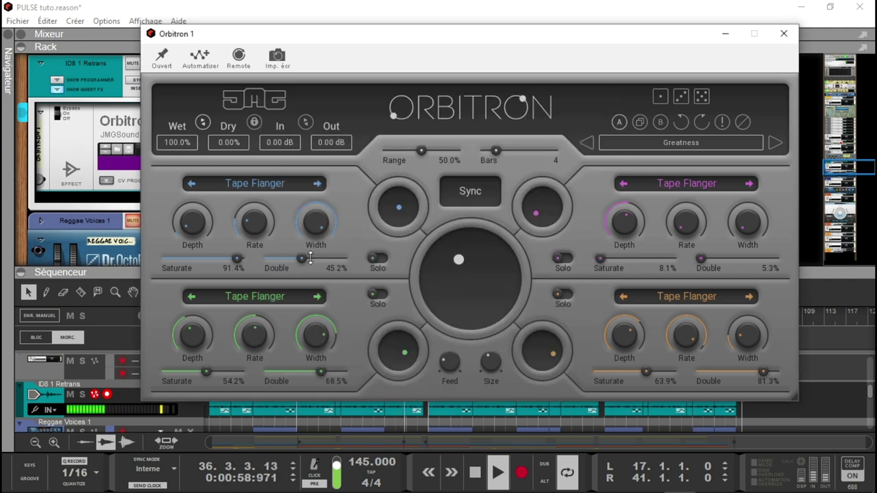
{"action": "left_click_drag", "start_coordinate": [225, 253], "coordinate": [210, 259]}
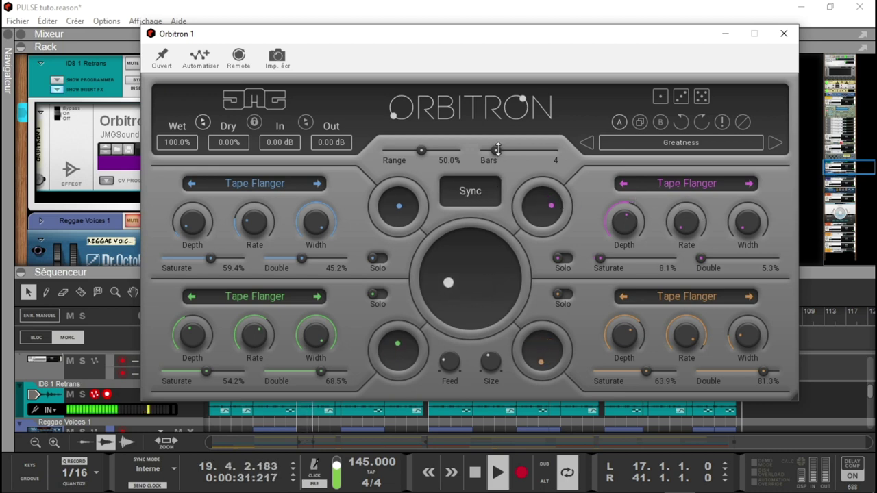
{"action": "left_click_drag", "start_coordinate": [420, 151], "coordinate": [442, 151]}
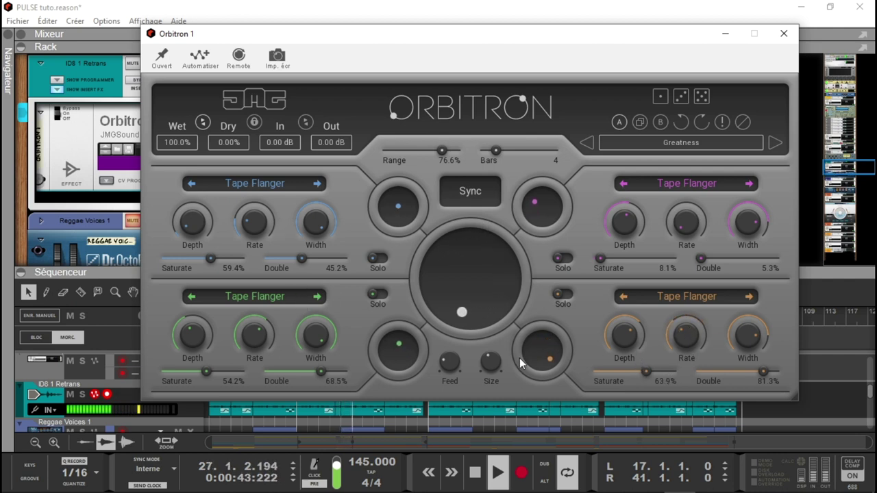
Audition the two presets following Greatness, Hydro Fox and Initial
{"action": "left_click", "coordinate": [776, 144]}
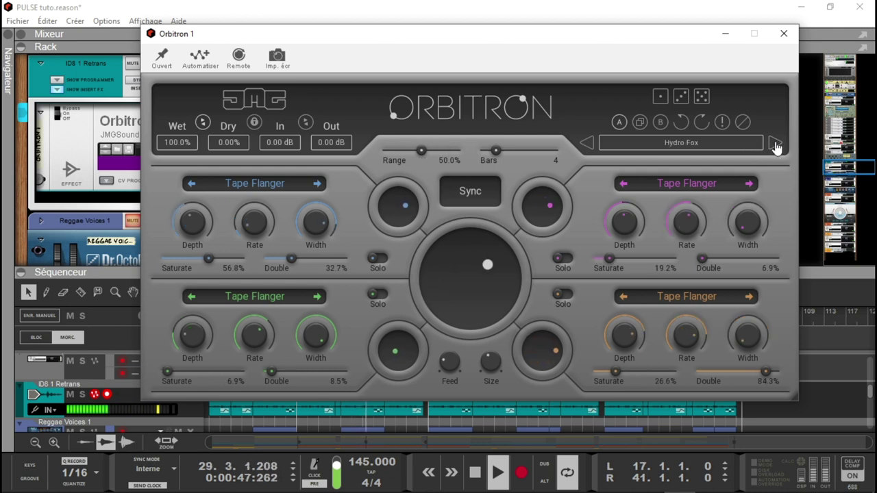
{"action": "left_click", "coordinate": [776, 145]}
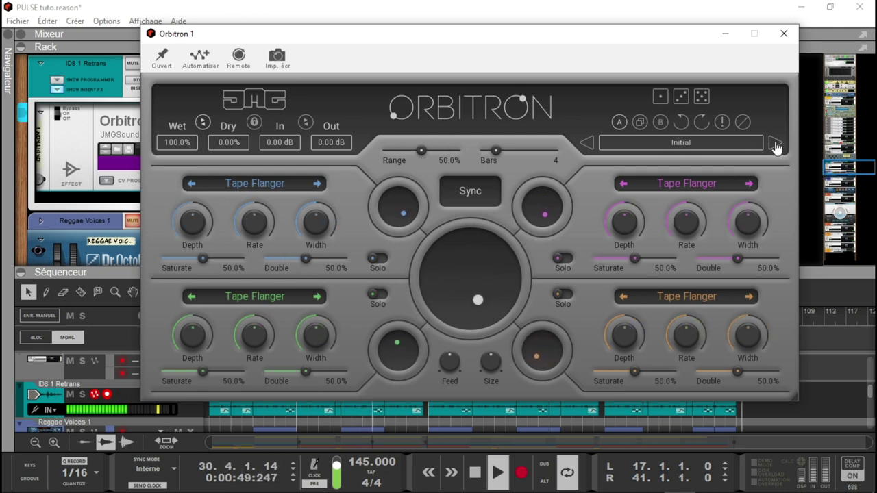
From the Multi - Time & Pitch - Space Time folder, audition The Wider Universe, load Expanse, and set Wet to 32.4%
{"action": "left_click", "coordinate": [670, 144]}
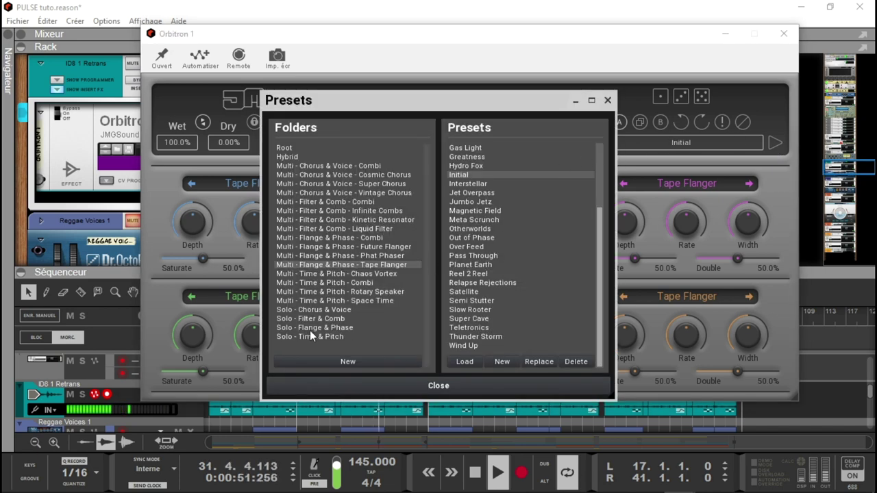
{"action": "left_click", "coordinate": [339, 302]}
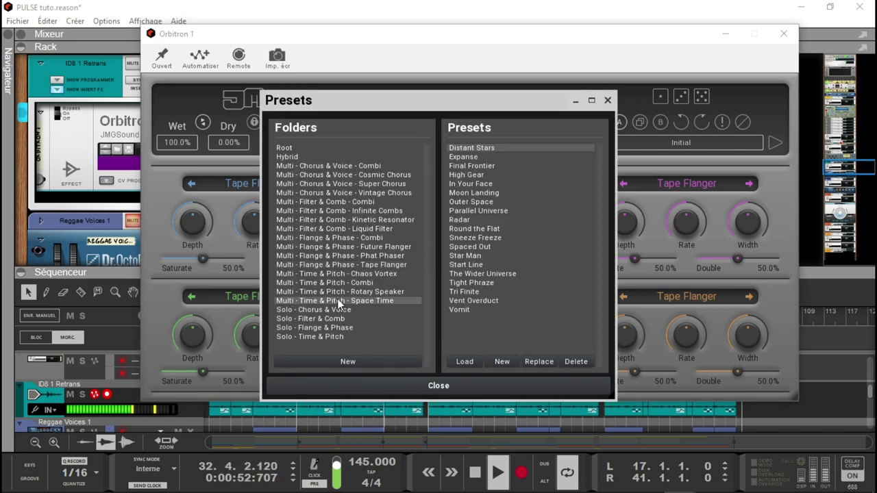
{"action": "left_click", "coordinate": [465, 273]}
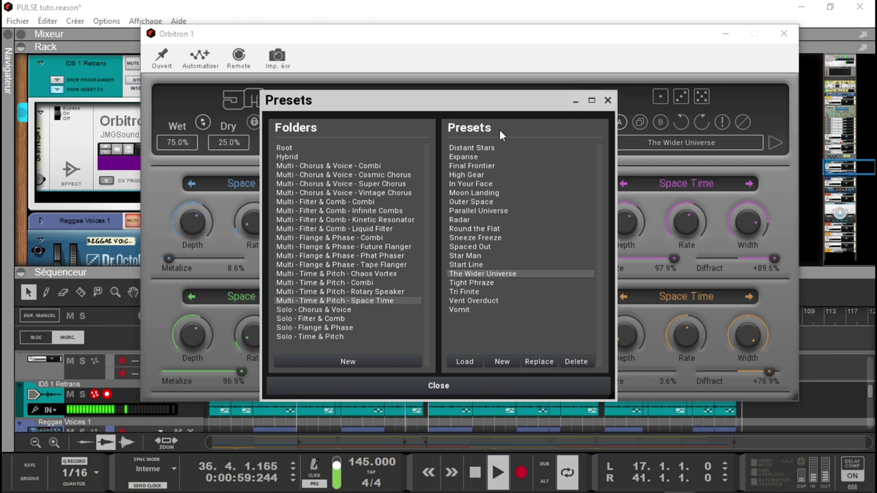
{"action": "left_click", "coordinate": [470, 158]}
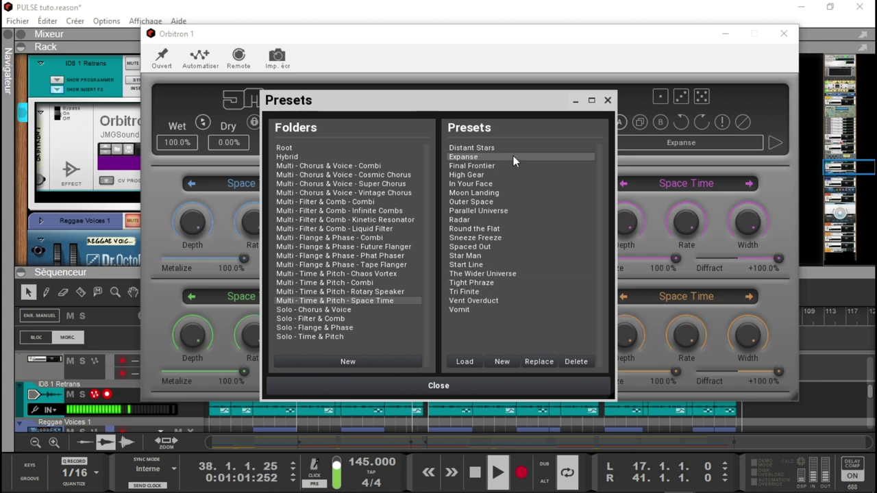
{"action": "left_click", "coordinate": [608, 100]}
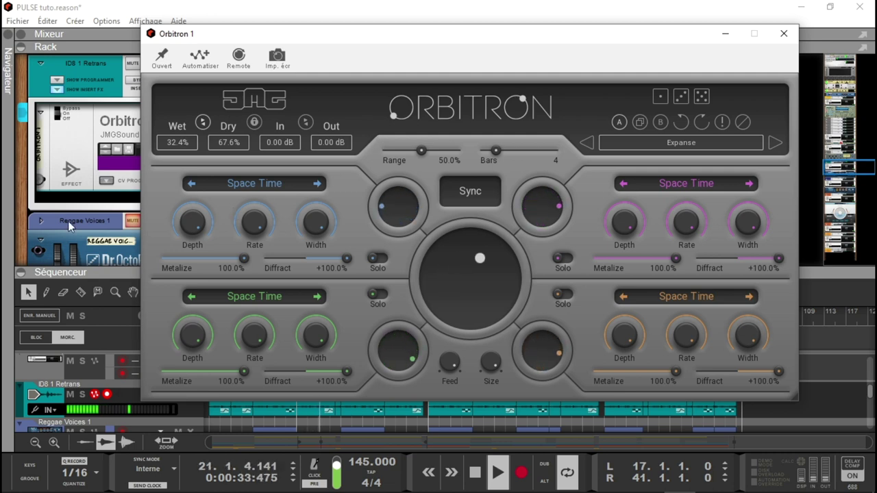
Unsolo ID8 1 Retrans to hear it in the full mix, reopen and pin its Orbitron panel, and solo the track again
{"action": "left_click_drag", "start_coordinate": [359, 33], "coordinate": [430, 25]}
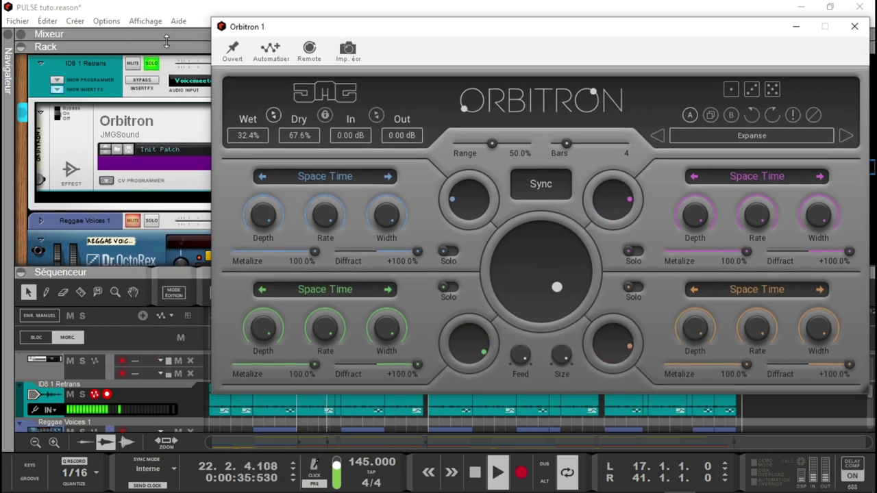
{"action": "left_click", "coordinate": [146, 66]}
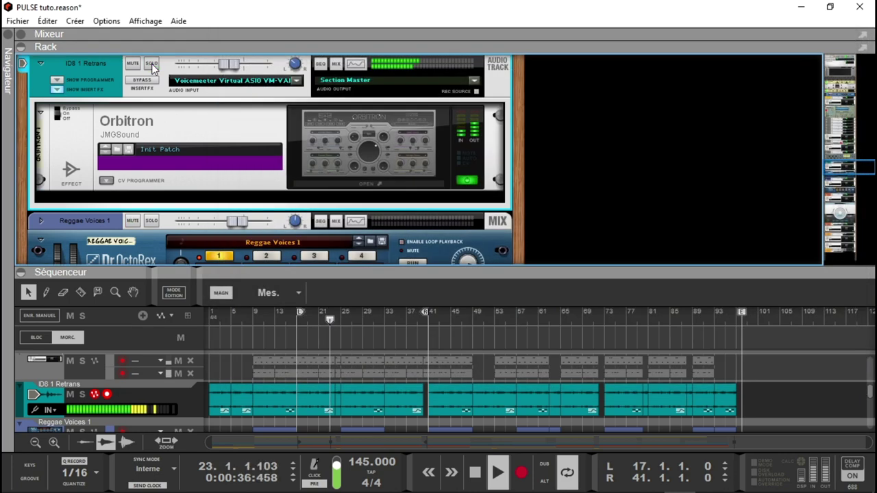
{"action": "left_click", "coordinate": [325, 130]}
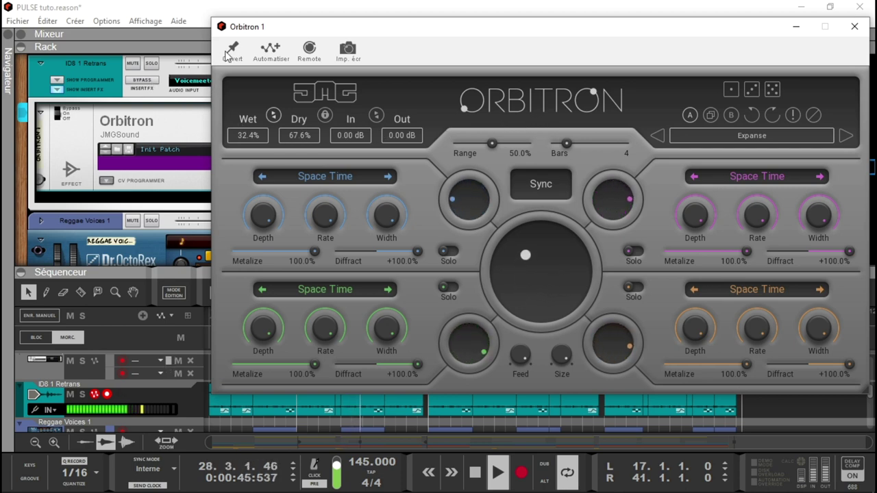
{"action": "left_click", "coordinate": [154, 62]}
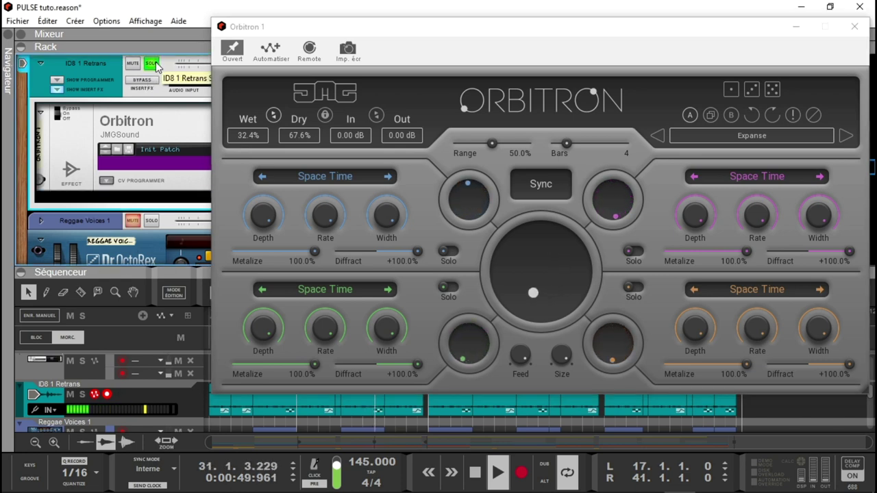
Audition the High Gear preset following Expanse on ID8 1 Retrans, and close the Orbitron panel
{"action": "left_click", "coordinate": [851, 135]}
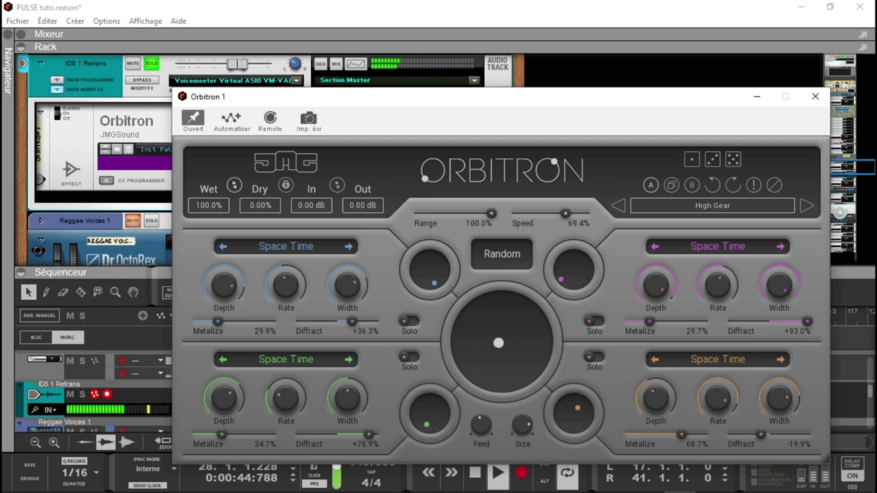
{"action": "left_click_drag", "start_coordinate": [571, 108], "coordinate": [574, 90]}
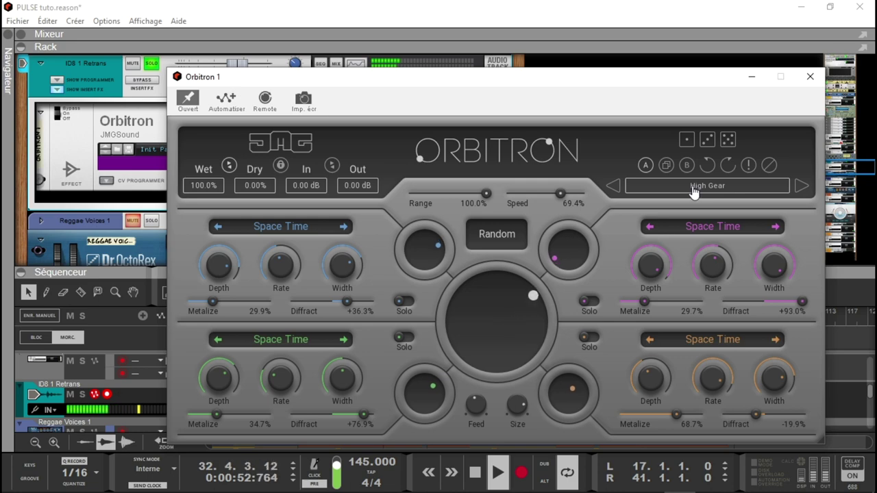
{"action": "left_click", "coordinate": [810, 76]}
Enlarge the sequencer, set the loop from bar 1 to bar 17, and restart playback from the loop start
{"action": "left_click_drag", "start_coordinate": [841, 167], "coordinate": [837, 213]}
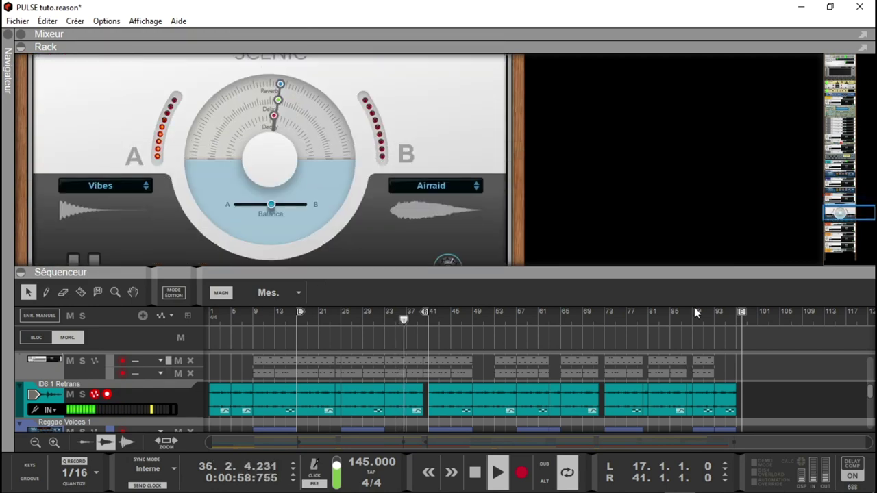
{"action": "left_click_drag", "start_coordinate": [681, 273], "coordinate": [677, 112]}
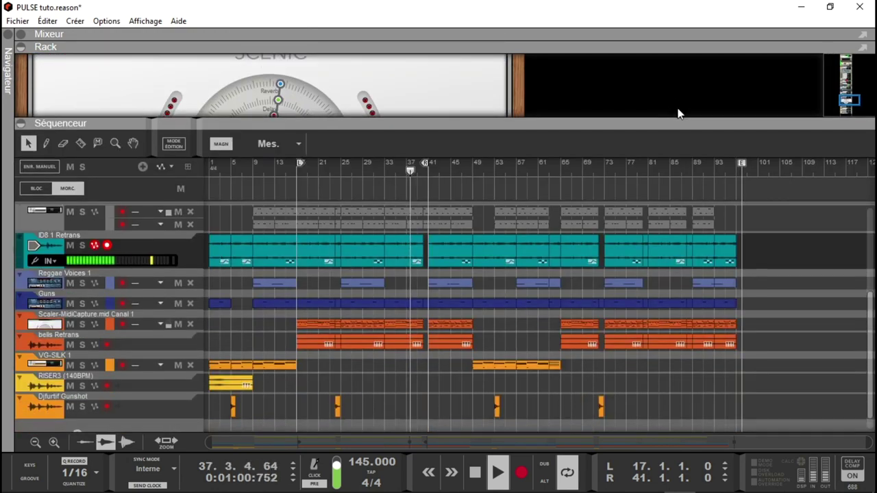
{"action": "left_click_drag", "start_coordinate": [300, 164], "coordinate": [205, 163]}
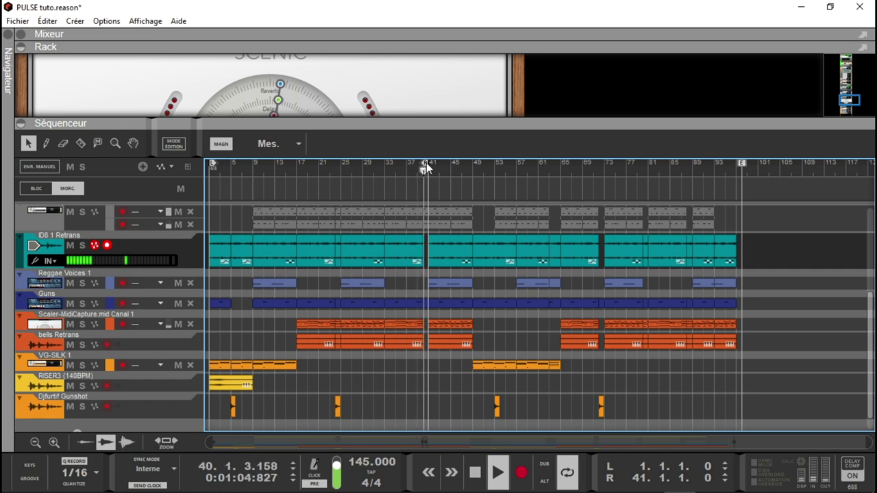
{"action": "left_click_drag", "start_coordinate": [425, 163], "coordinate": [294, 174]}
{"action": "left_click", "coordinate": [296, 173]}
{"action": "key", "text": "KP_1"}
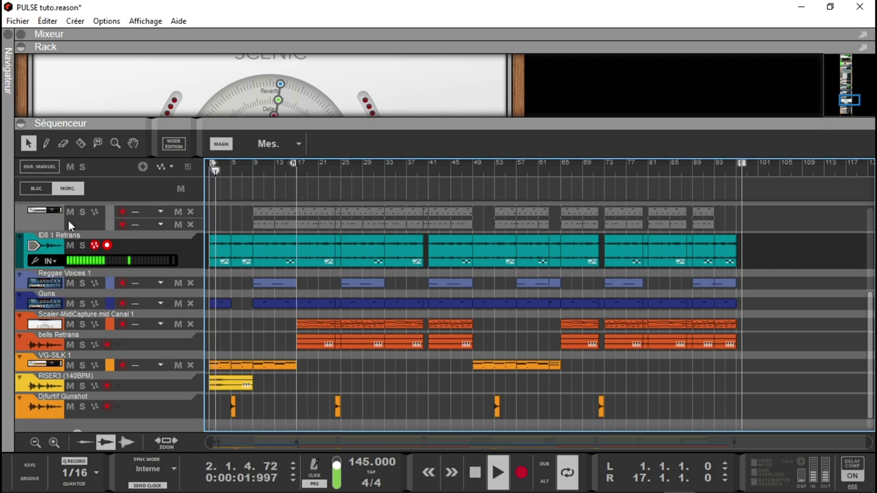
In the mixer, take ID8 1 Retrans out of solo and solo the VG-SILK 1 channel
{"action": "left_click", "coordinate": [82, 365]}
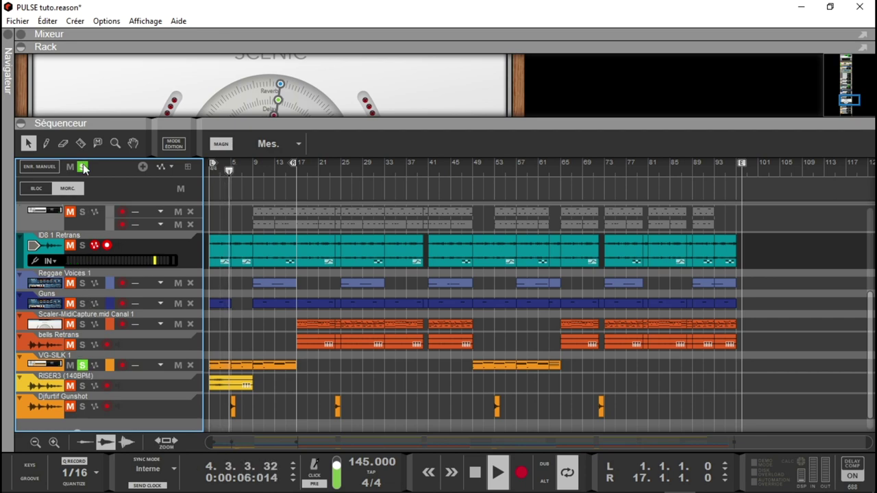
{"action": "left_click", "coordinate": [81, 167]}
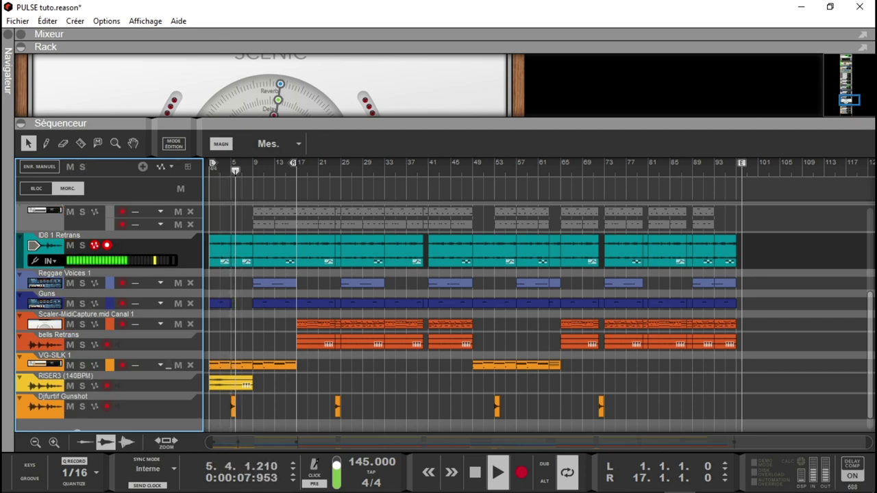
{"action": "key", "text": "F5"}
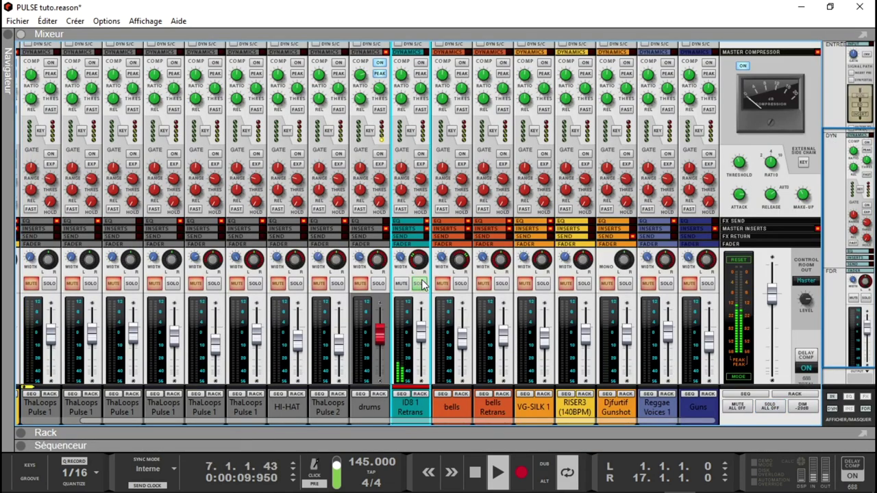
{"action": "left_click", "coordinate": [420, 283]}
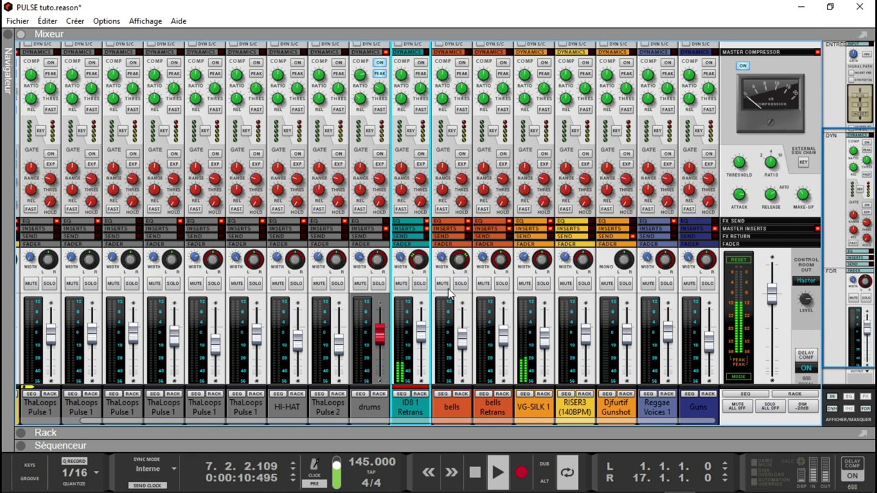
{"action": "left_click", "coordinate": [543, 283]}
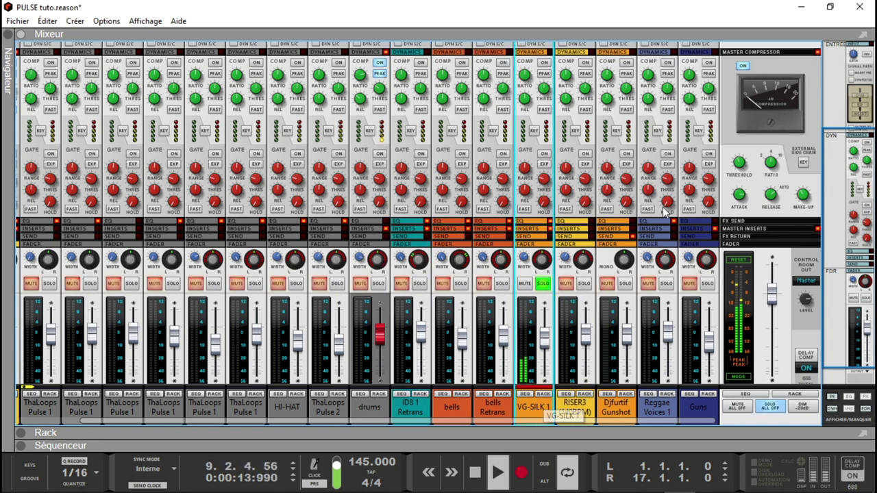
Open the Orbitron insert of VG-SILK 1 from the rack and switch it to its B setting
{"action": "left_click", "coordinate": [550, 395]}
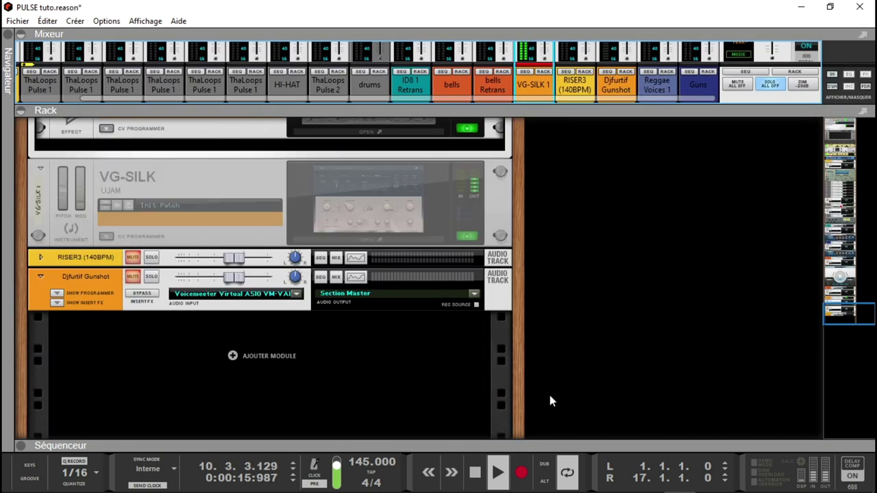
{"action": "left_click", "coordinate": [426, 126]}
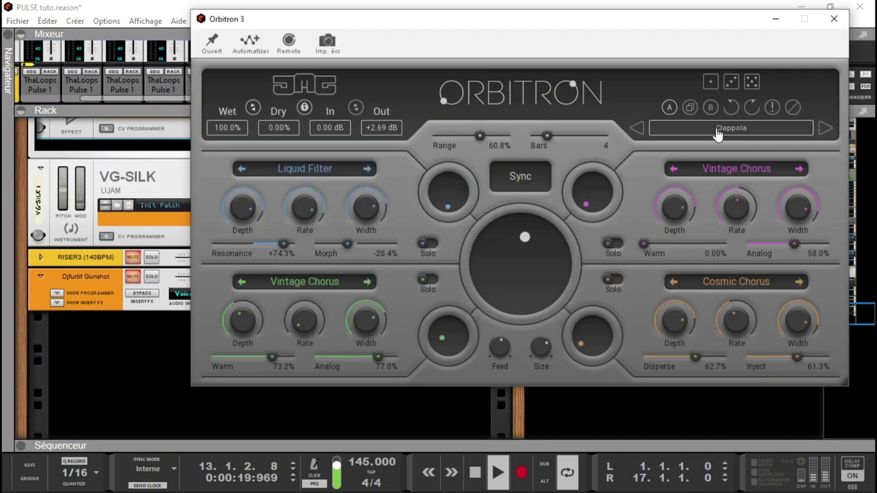
{"action": "left_click", "coordinate": [712, 108]}
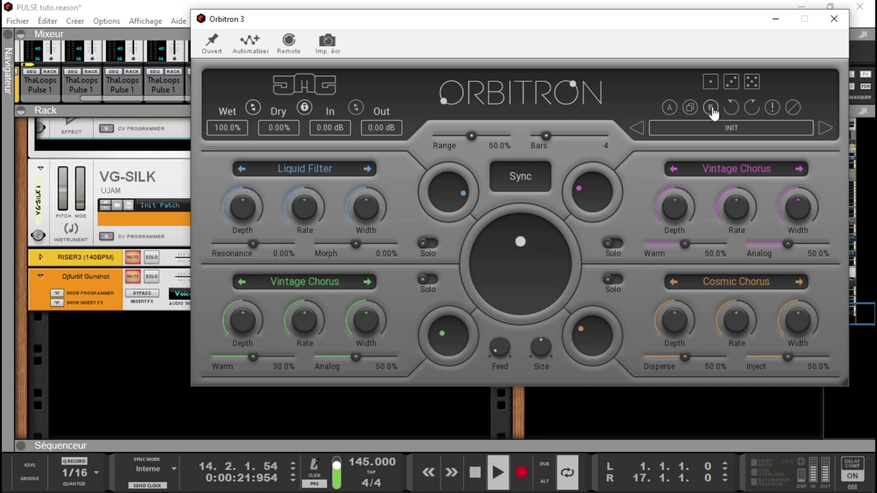
Step forward through the presets Aftermath, Airy Fairy and Alter Ego, and load Anxious Wire
{"action": "left_click", "coordinate": [826, 131]}
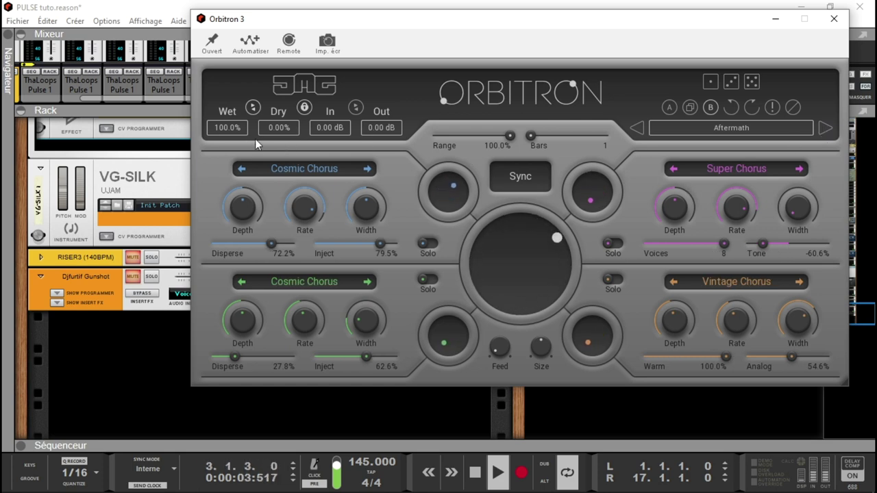
{"action": "left_click", "coordinate": [826, 131]}
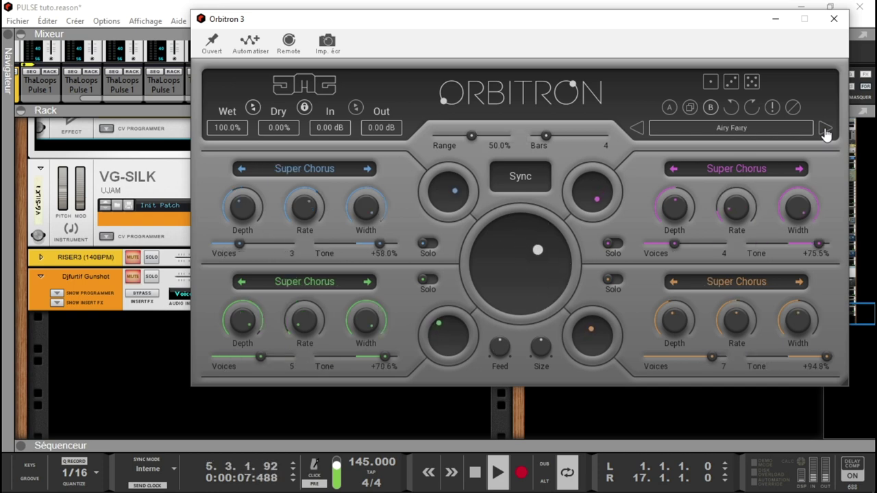
{"action": "left_click", "coordinate": [826, 132]}
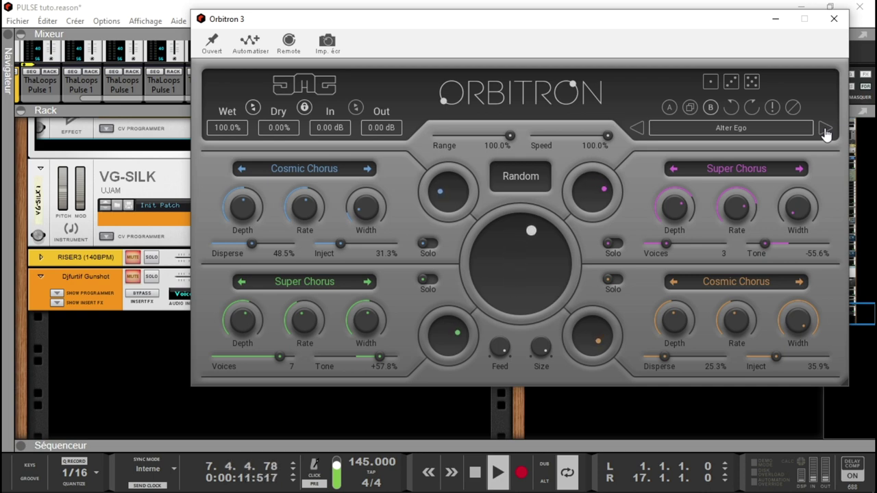
{"action": "left_click", "coordinate": [826, 131]}
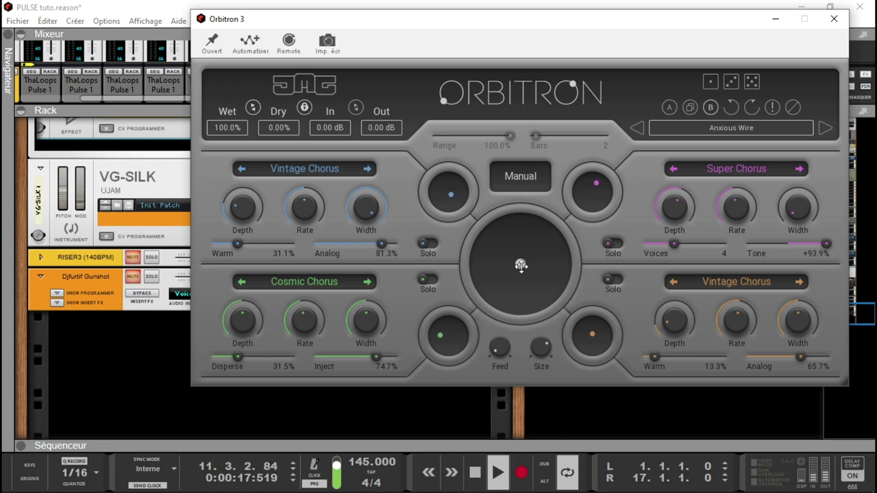
Change the Anxious Wire preset's movement mode from Manual to Sync, with Range at 43.0% and Bars at 1
{"action": "left_click", "coordinate": [518, 175]}
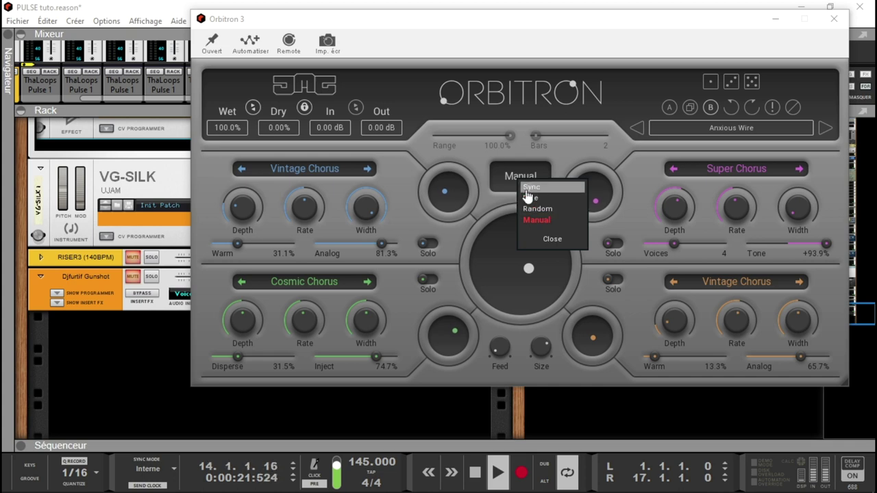
{"action": "left_click", "coordinate": [532, 185]}
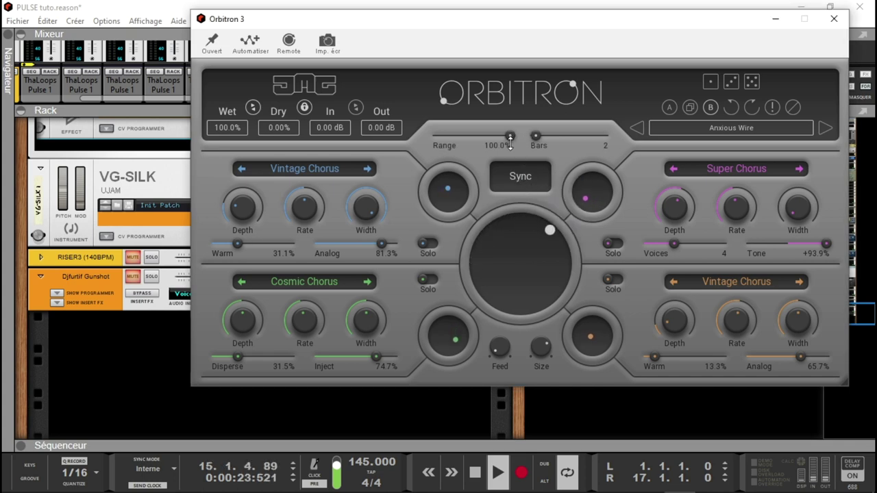
{"action": "left_click_drag", "start_coordinate": [509, 135], "coordinate": [468, 135]}
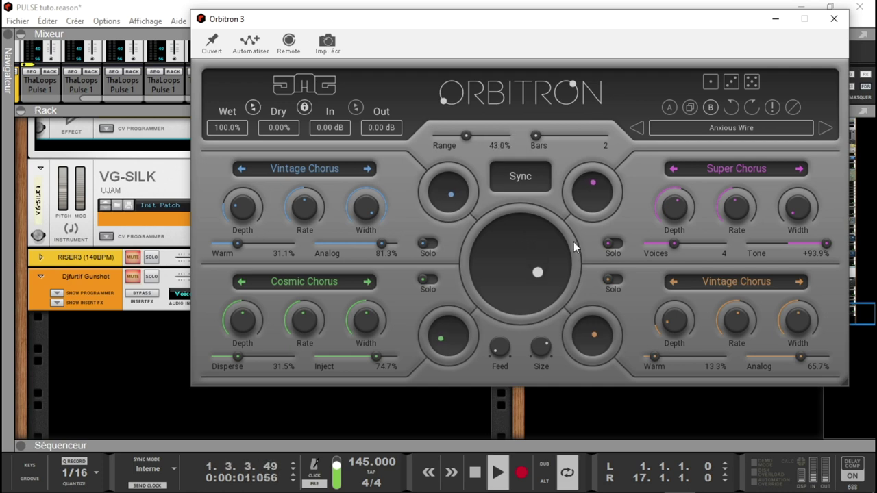
{"action": "left_click_drag", "start_coordinate": [542, 133], "coordinate": [545, 135]}
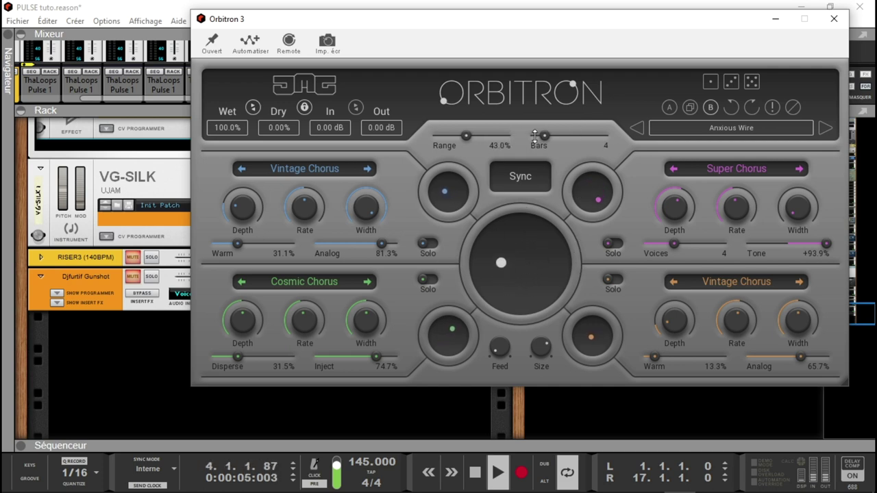
{"action": "left_click_drag", "start_coordinate": [550, 139], "coordinate": [535, 139]}
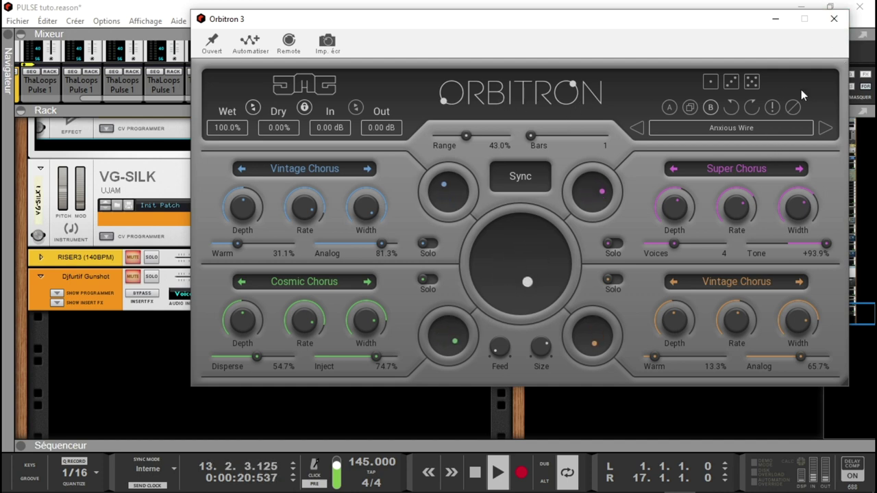
Close the Orbitron panel and unsolo VG-SILK 1 in the rack to hear it in the full mix
{"action": "left_click", "coordinate": [834, 21]}
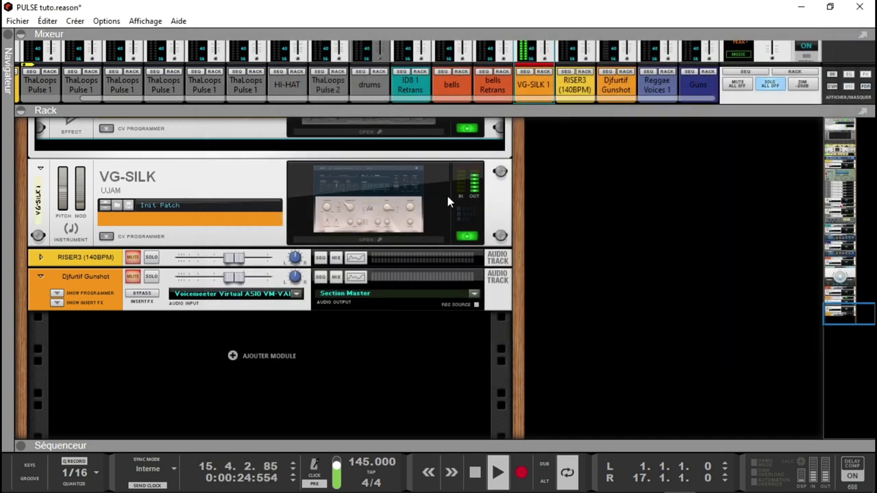
{"action": "left_click_drag", "start_coordinate": [859, 317], "coordinate": [856, 302]}
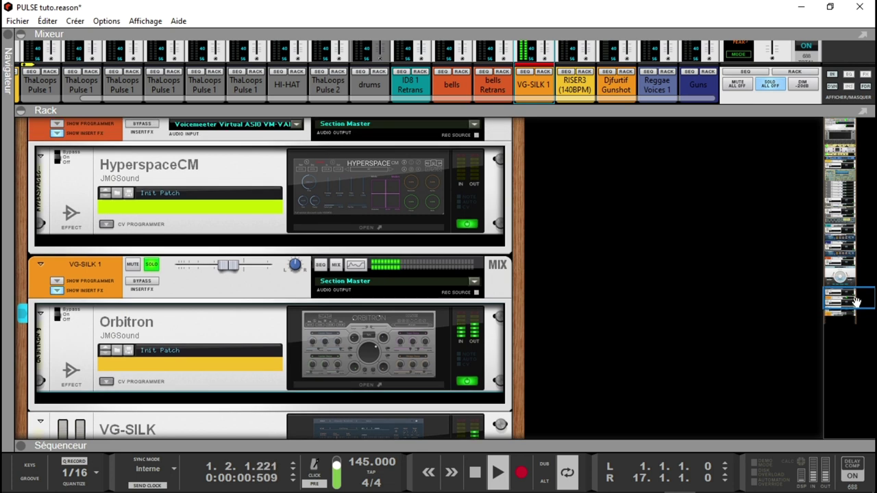
{"action": "left_click", "coordinate": [150, 265]}
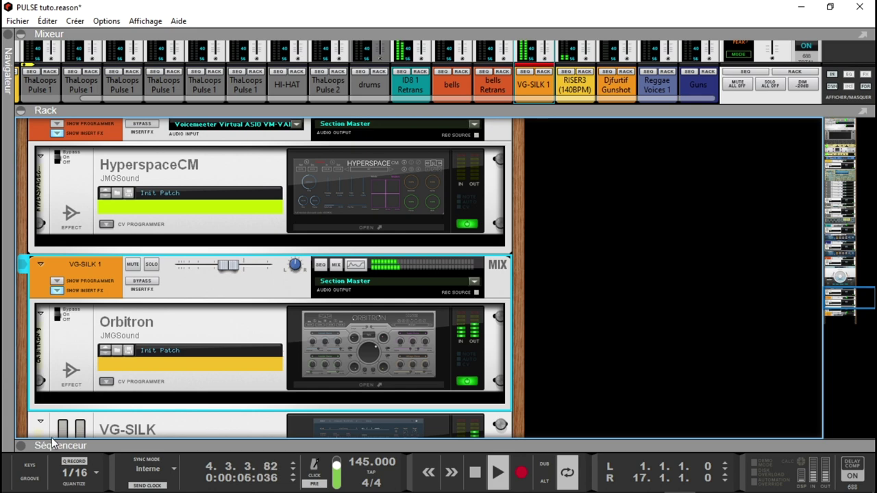
Show only the sequencer, with mixer and rack folded away, and extend the loop's end to bar 97
{"action": "left_click", "coordinate": [22, 447]}
{"action": "left_click", "coordinate": [294, 359]}
{"action": "left_click_drag", "start_coordinate": [498, 355], "coordinate": [491, 356]}
{"action": "left_click", "coordinate": [22, 34]}
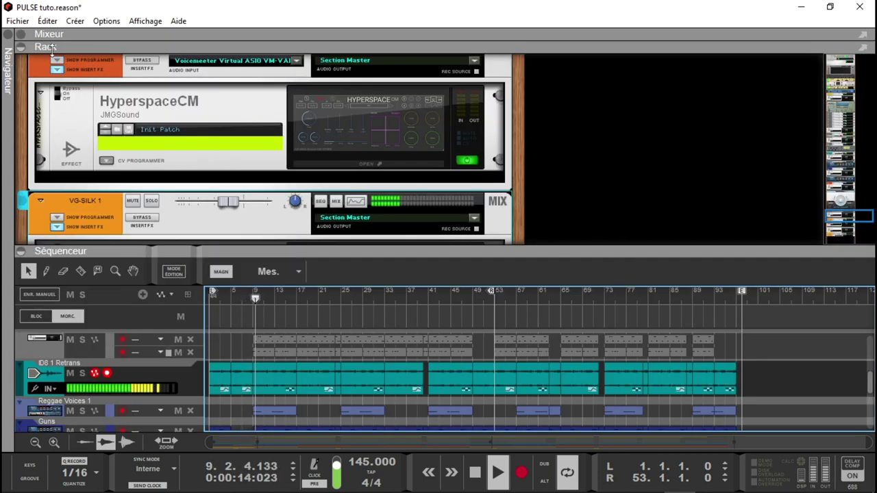
{"action": "left_click", "coordinate": [21, 46]}
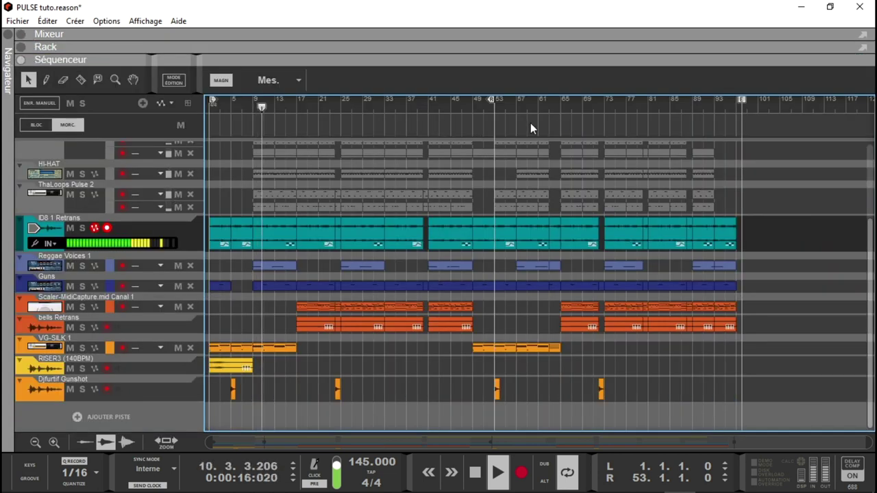
{"action": "left_click_drag", "start_coordinate": [489, 98], "coordinate": [733, 120]}
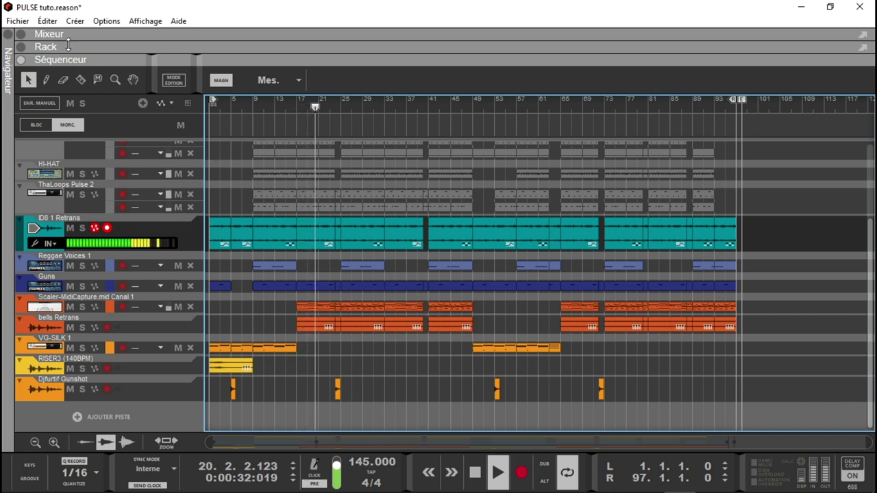
Bring the rack back into view and solo the bells Retrans track
{"action": "left_click", "coordinate": [20, 48]}
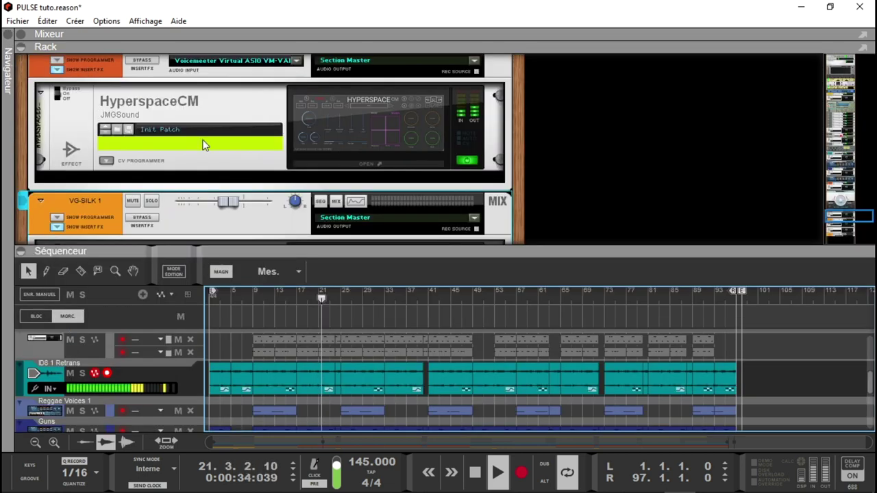
{"action": "left_click_drag", "start_coordinate": [852, 218], "coordinate": [851, 215]}
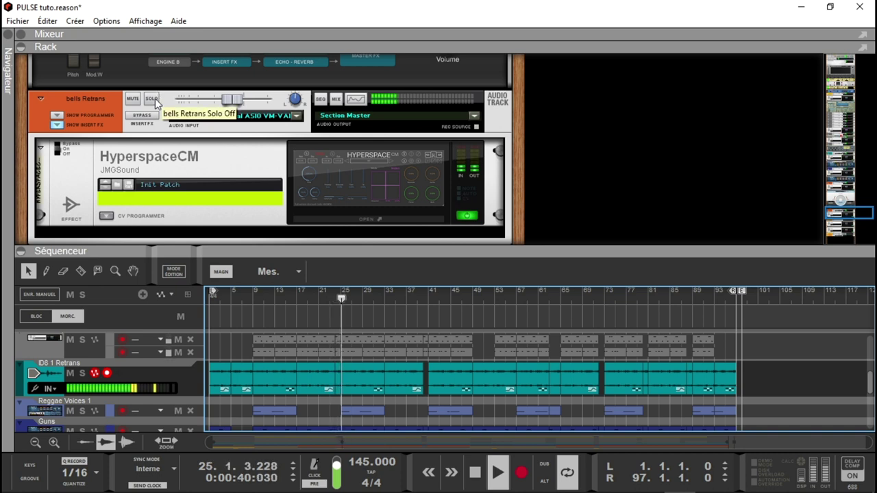
{"action": "left_click", "coordinate": [153, 100]}
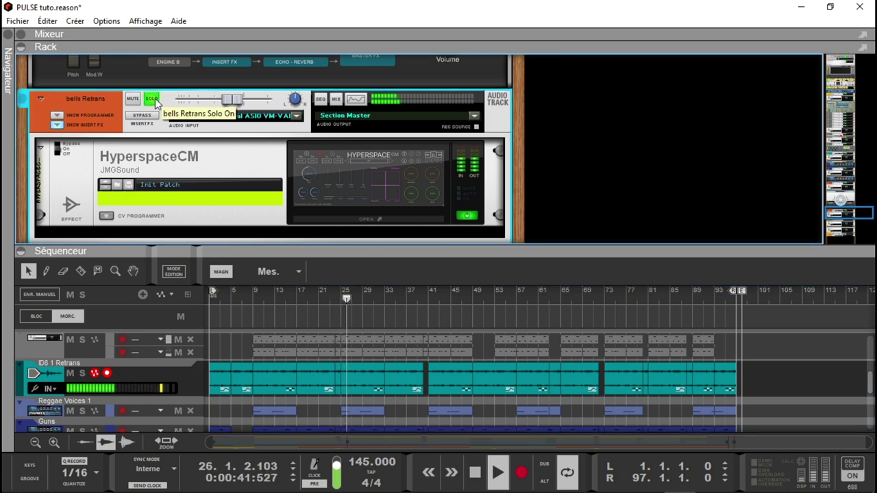
Open the HyperspaceCM insert on bells Retrans to examine its preset and reverb settings, and close it
{"action": "left_click", "coordinate": [371, 218]}
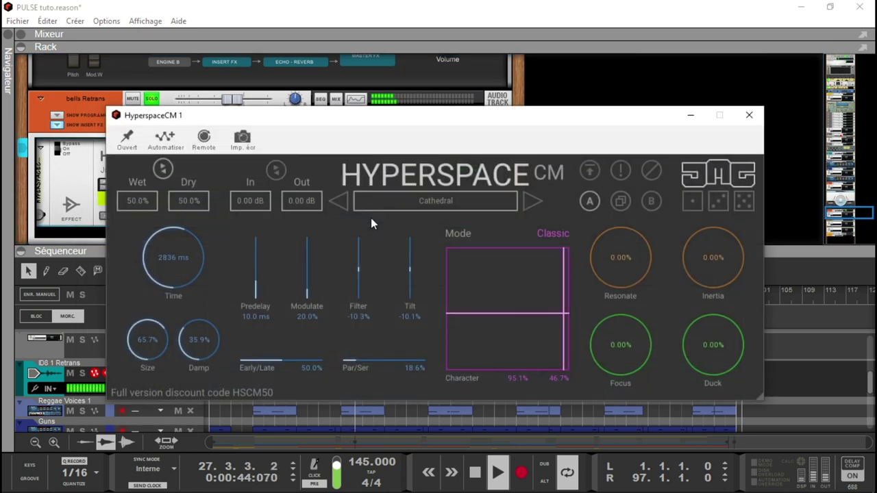
{"action": "left_click_drag", "start_coordinate": [433, 130], "coordinate": [485, 71]}
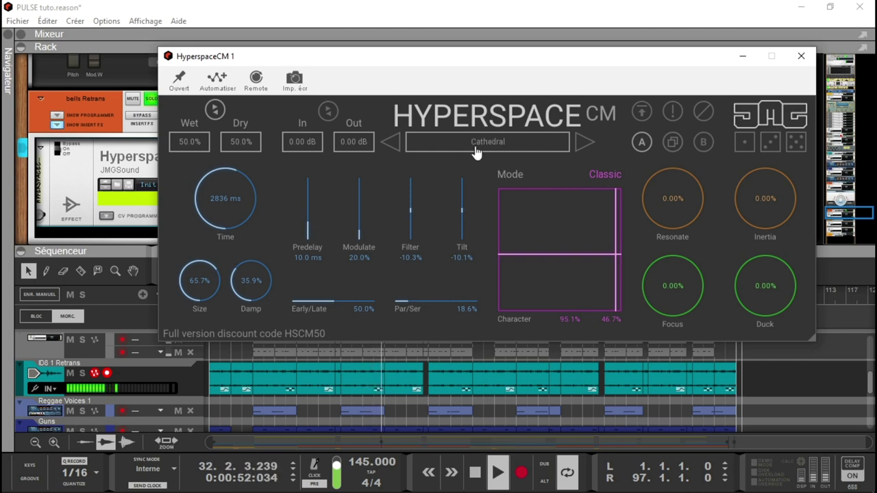
{"action": "left_click", "coordinate": [801, 57]}
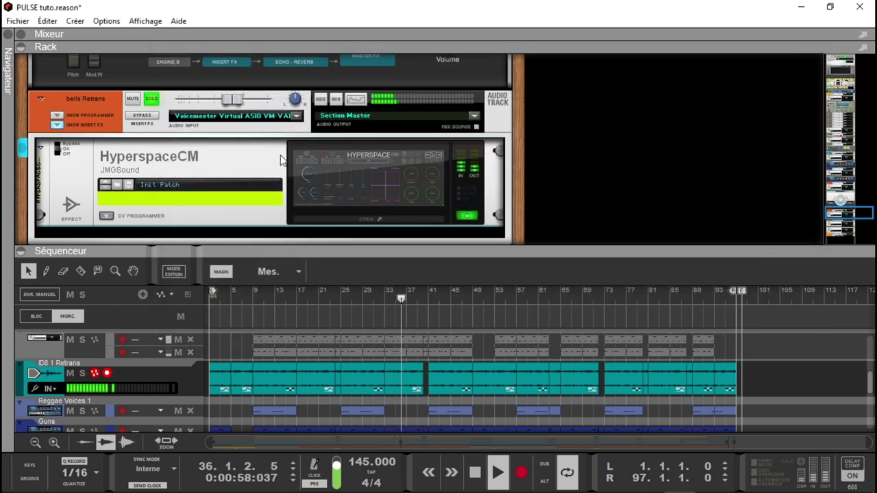
Unsolo bells Retrans, and with the sequencer folded away reset the clipping indicators on the Hardware Interface's Big Meter
{"action": "left_click", "coordinate": [152, 100]}
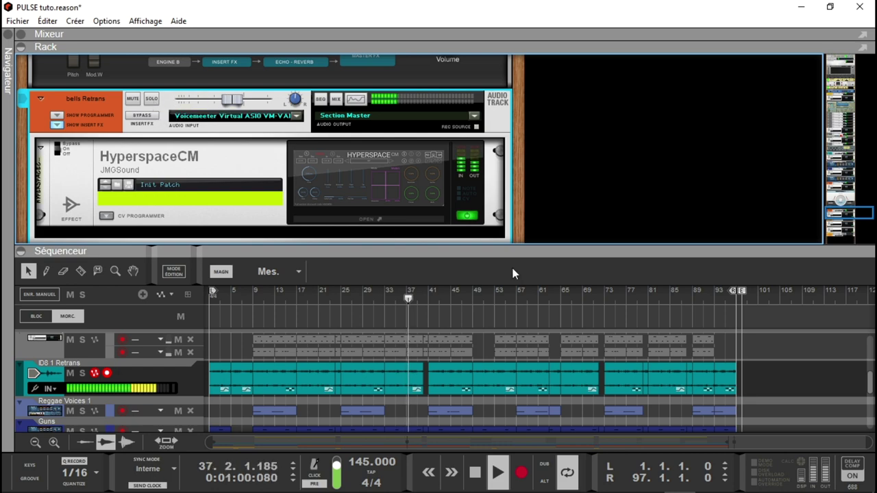
{"action": "left_click", "coordinate": [22, 252]}
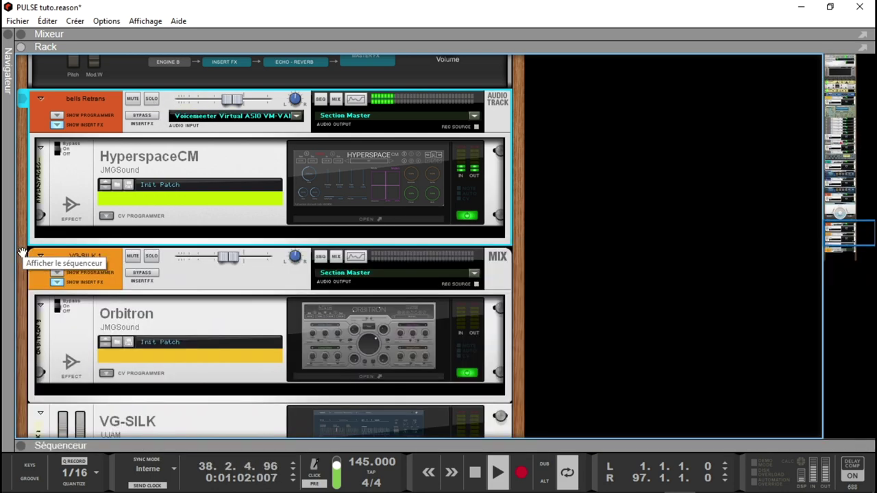
{"action": "left_click_drag", "start_coordinate": [827, 249], "coordinate": [762, 76]}
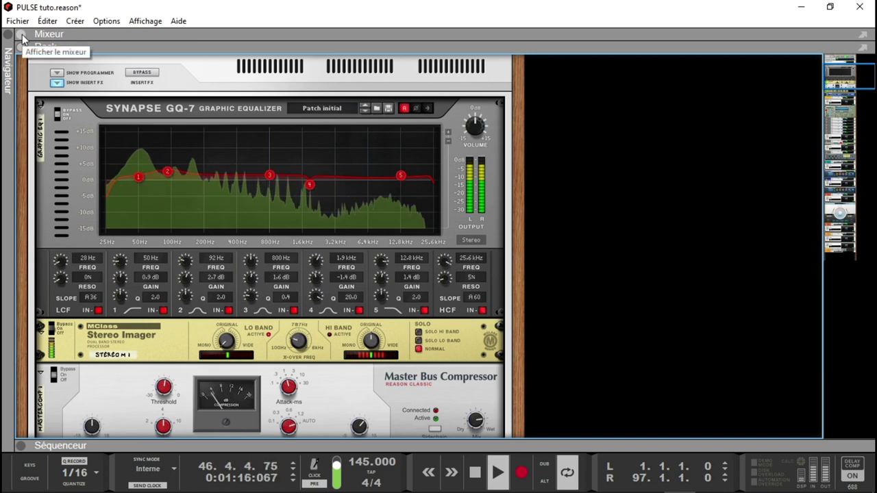
{"action": "scroll", "coordinate": [213, 108], "scroll_direction": "up", "scroll_amount": 3}
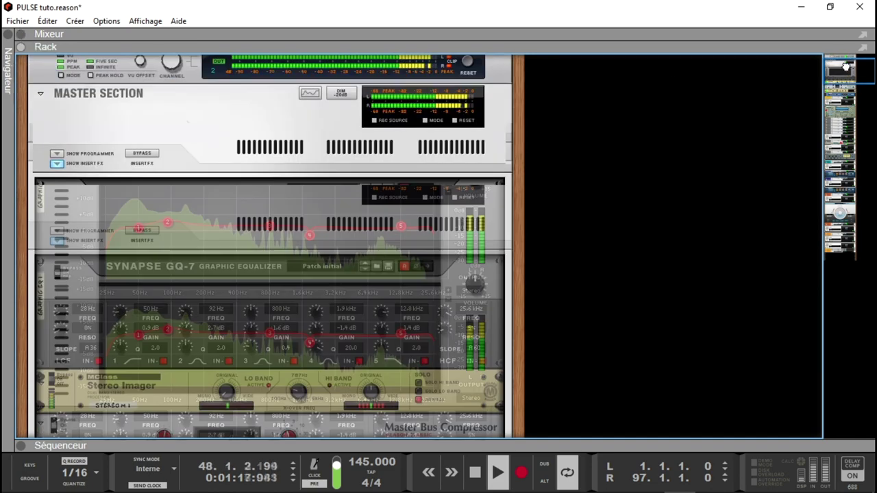
{"action": "left_click", "coordinate": [467, 138]}
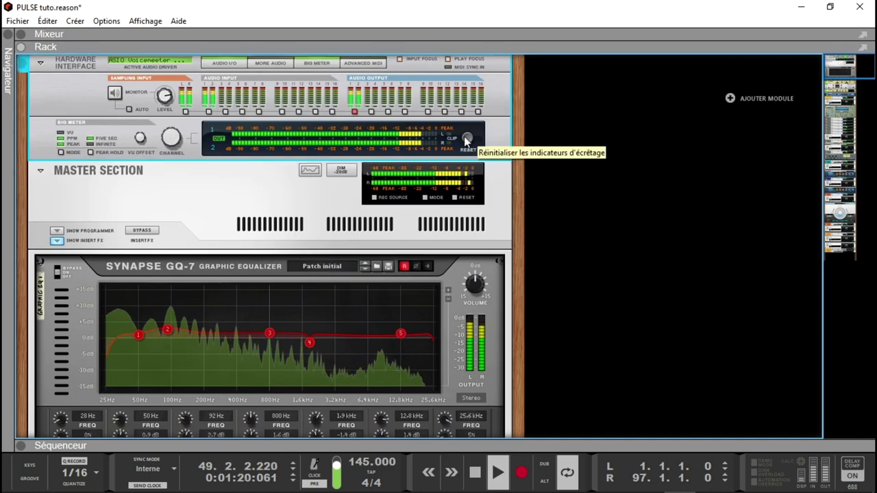
Bring the sequencer back and fold away the rack so the arrangement fills the window
{"action": "left_click_drag", "start_coordinate": [861, 68], "coordinate": [865, 118]}
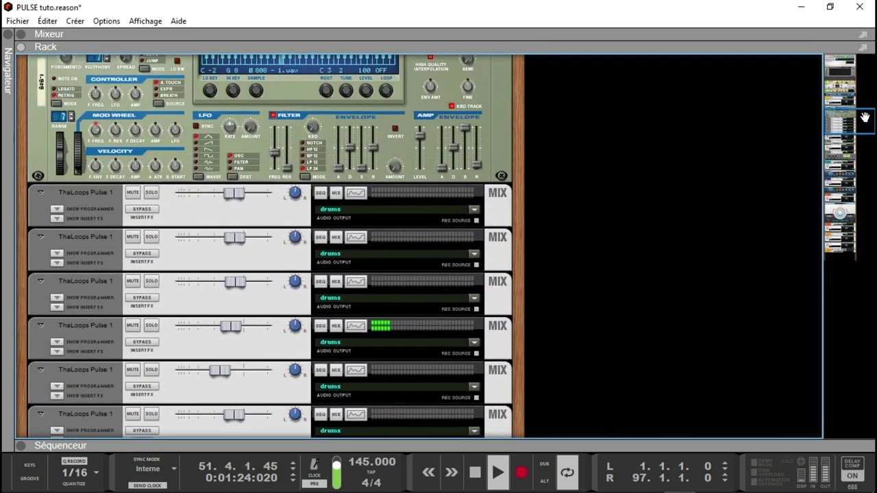
{"action": "left_click", "coordinate": [24, 446]}
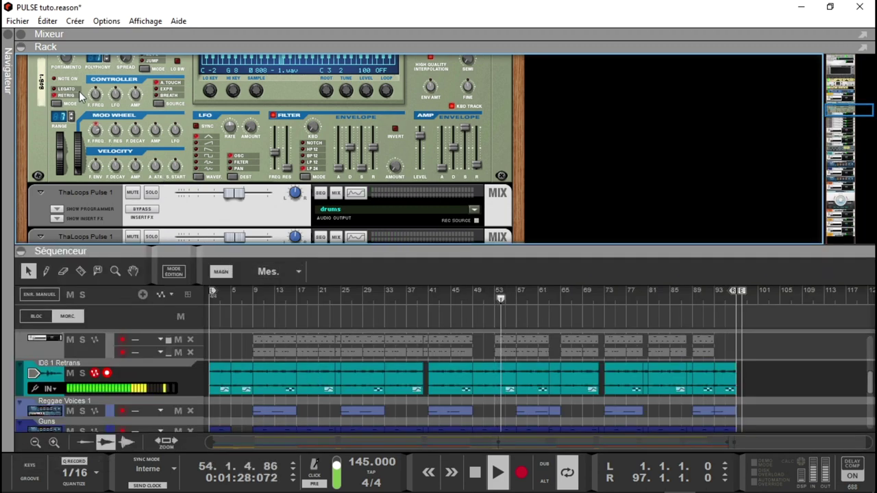
{"action": "left_click", "coordinate": [22, 47]}
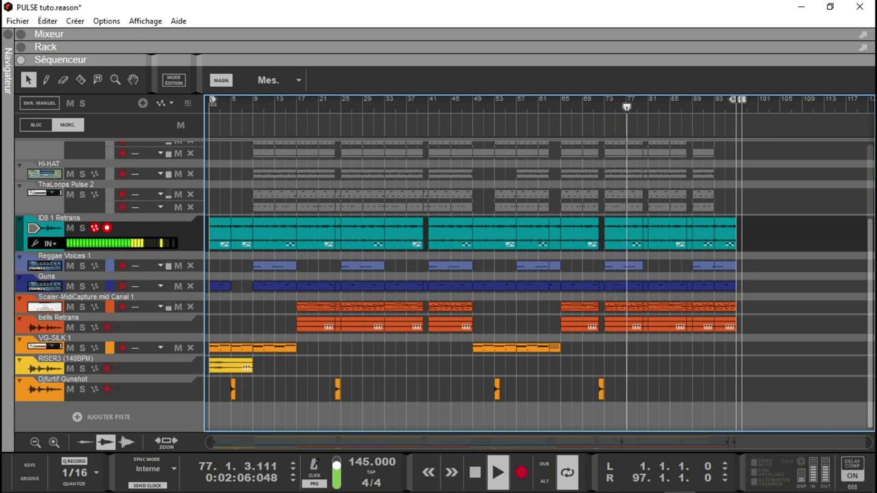
Review the sequencer's tracks while the song plays out with looping off, and stop playback after bar 97
{"action": "left_click_drag", "start_coordinate": [870, 255], "coordinate": [852, 147]}
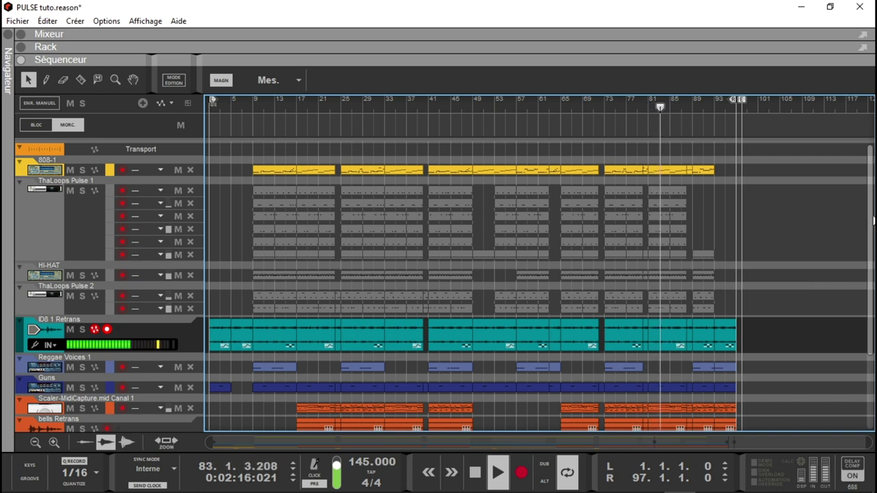
{"action": "scroll", "coordinate": [872, 276], "scroll_direction": "down", "scroll_amount": 3}
{"action": "scroll", "coordinate": [872, 277], "scroll_direction": "down", "scroll_amount": 2}
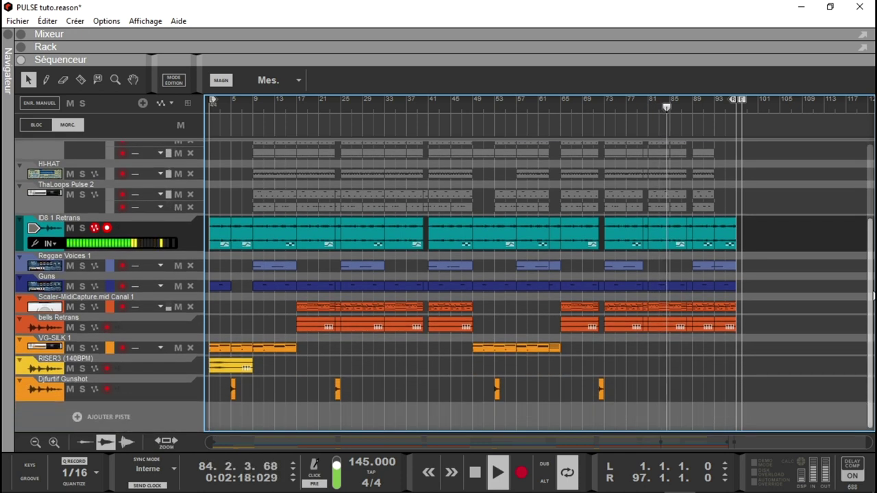
{"action": "scroll", "coordinate": [873, 276], "scroll_direction": "up", "scroll_amount": 1}
{"action": "scroll", "coordinate": [873, 276], "scroll_direction": "up", "scroll_amount": 4}
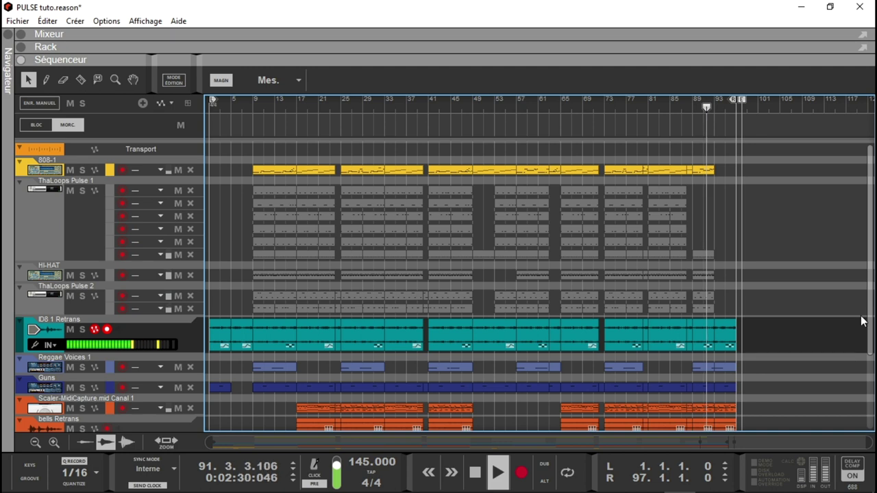
{"action": "scroll", "coordinate": [869, 300], "scroll_direction": "down", "scroll_amount": 4}
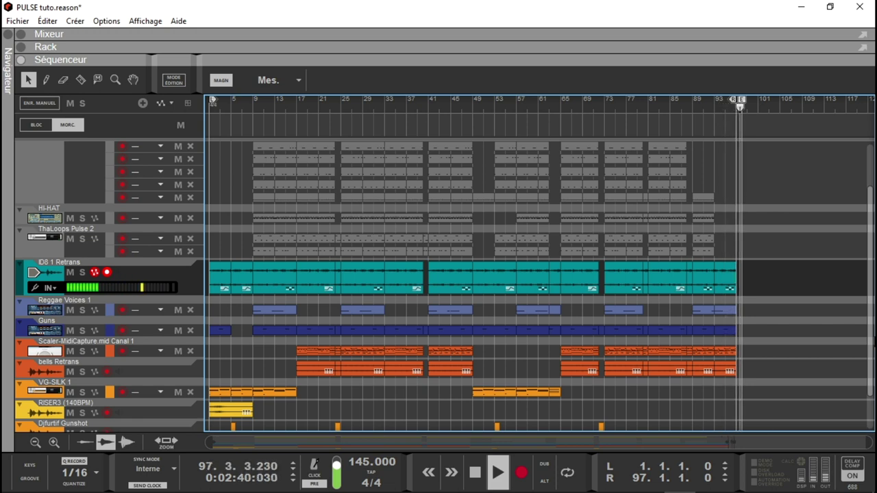
{"action": "key", "text": "space"}
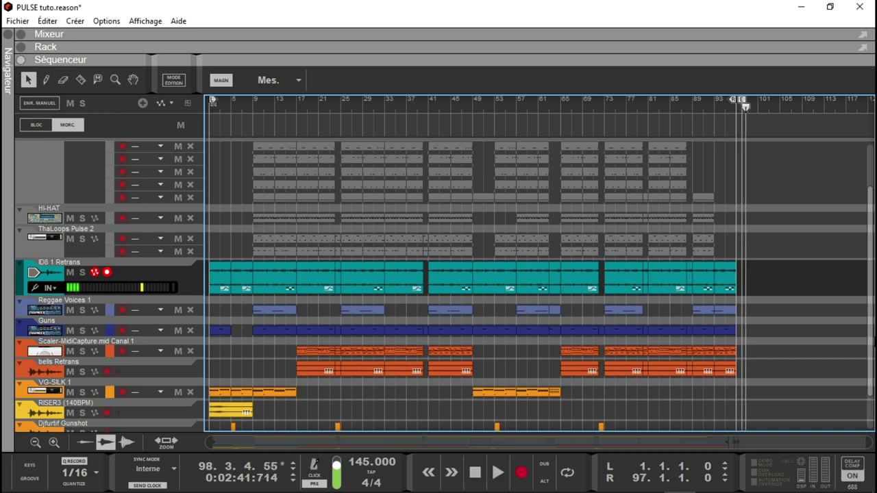
Show the rack again and open the Orbitron on ID8 1 Retrans to examine the blue section's list of effect types
{"action": "left_click", "coordinate": [25, 48]}
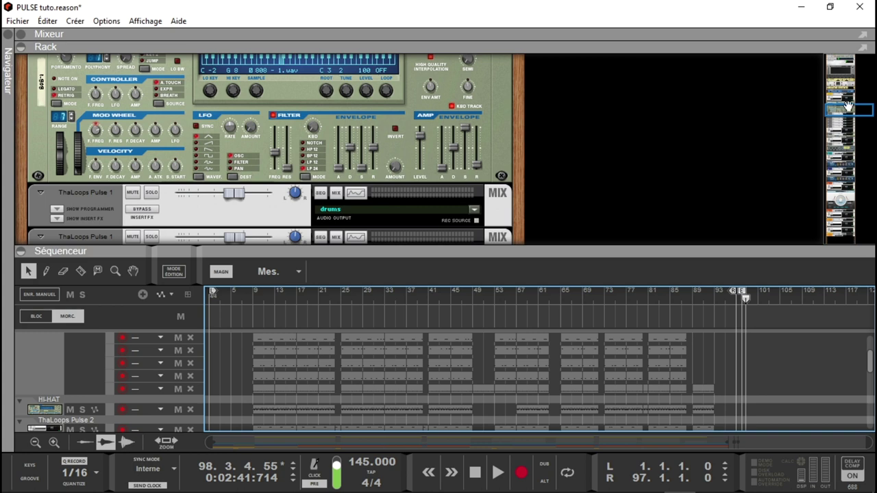
{"action": "left_click_drag", "start_coordinate": [847, 110], "coordinate": [853, 160]}
{"action": "left_click", "coordinate": [341, 150]}
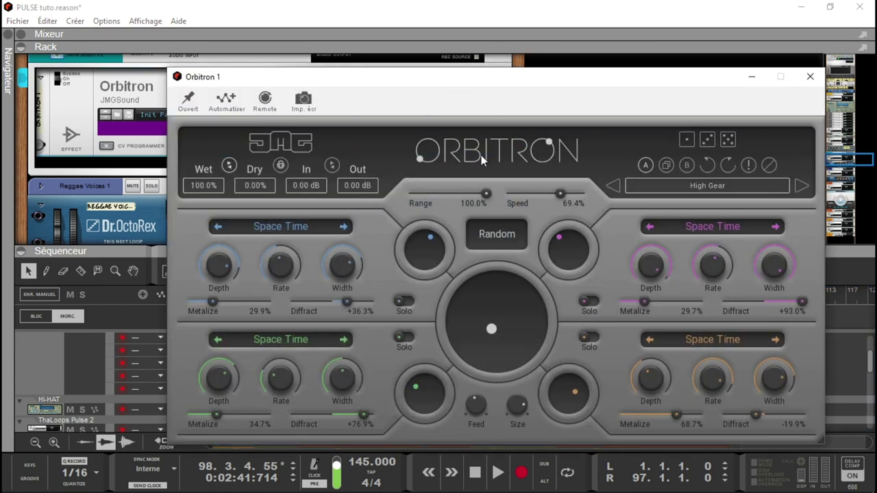
{"action": "left_click", "coordinate": [277, 228]}
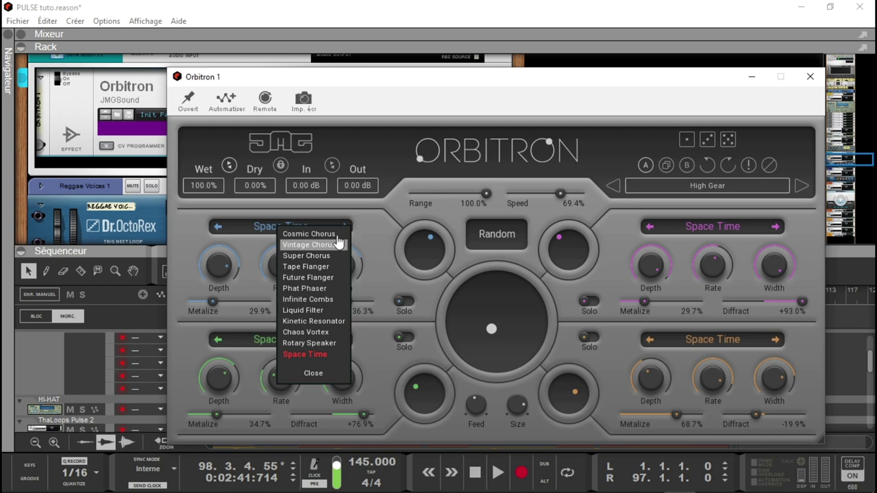
{"action": "left_click", "coordinate": [322, 366]}
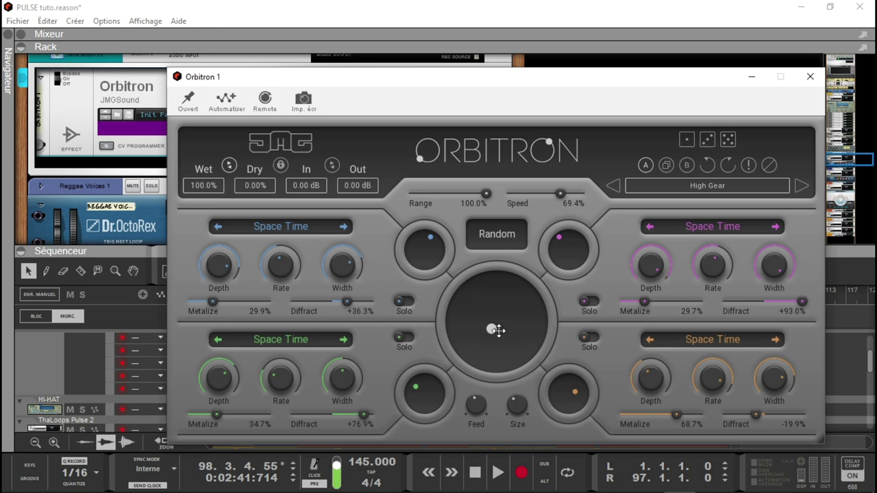
Play the song from the start to hear Orbitron's High Gear preset in motion, and stop playback around bar 11
{"action": "key", "text": "KP_0"}
{"action": "key", "text": "space"}
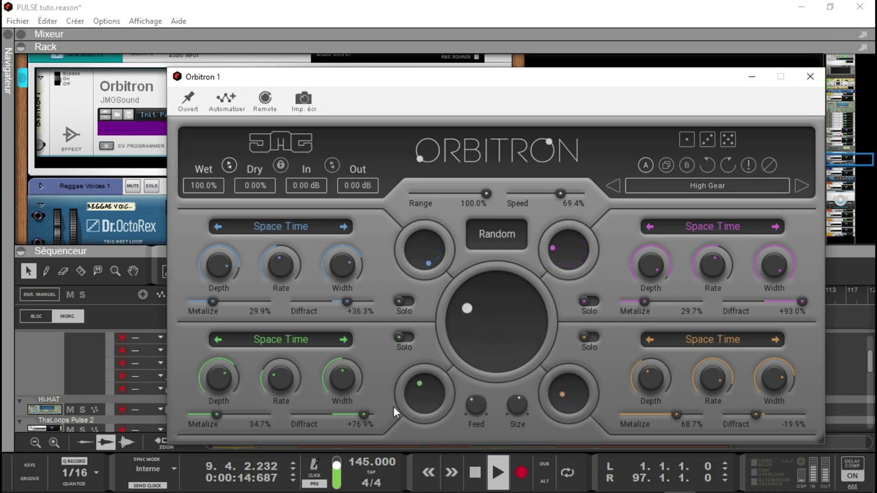
{"action": "key", "text": "space"}
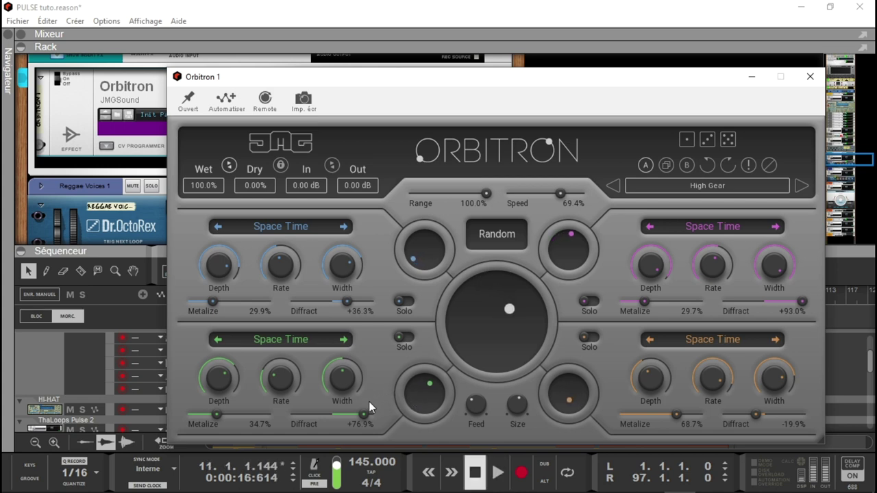